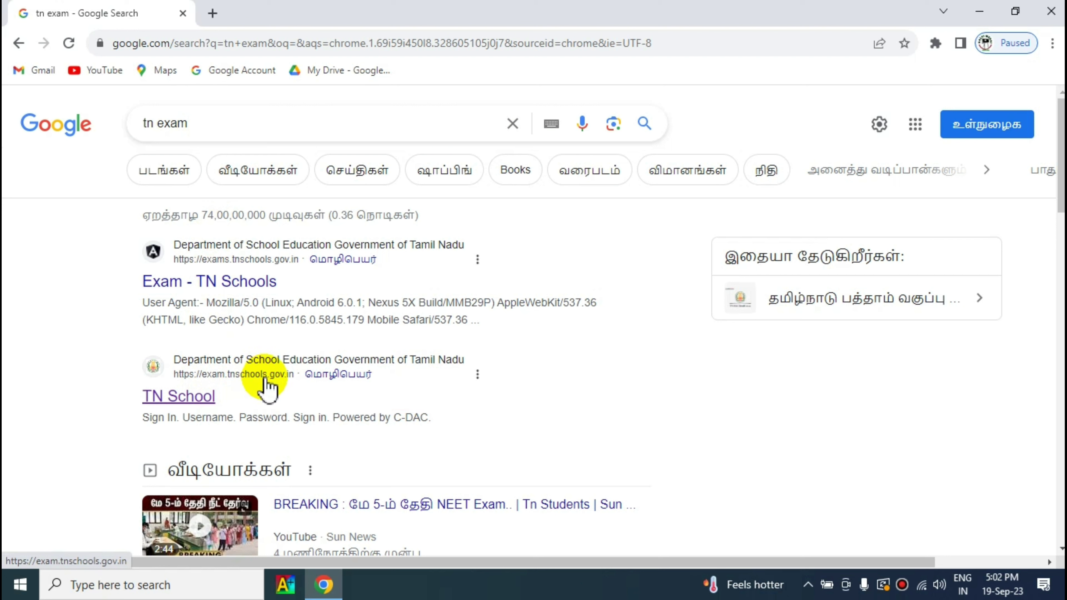
# Open the TN School exam portal from the search results and sign in with the filled-in credentials.
pyautogui.click(257, 371)
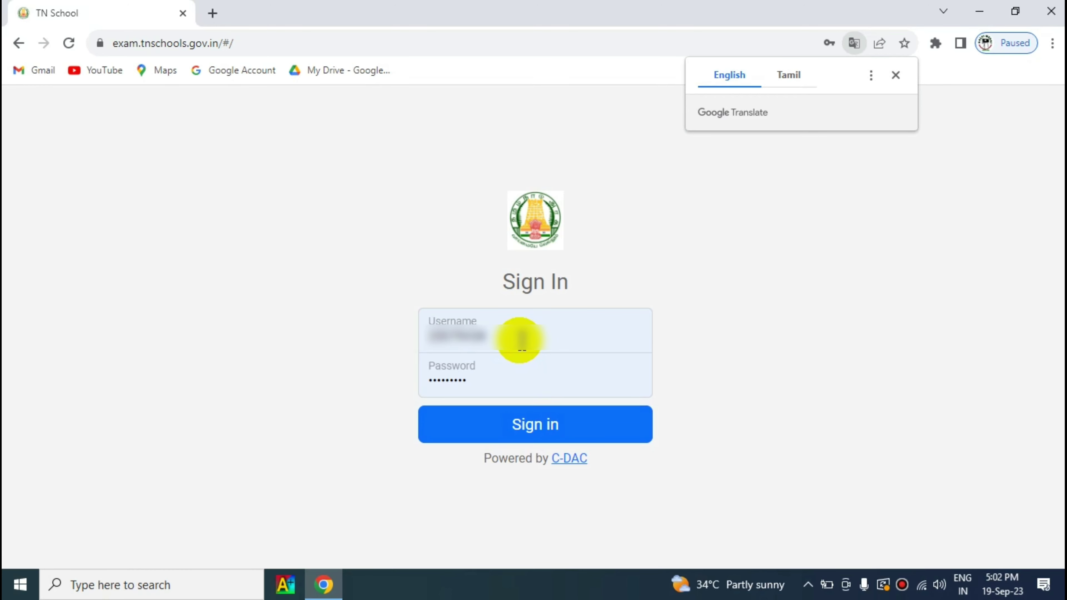
pyautogui.click(530, 428)
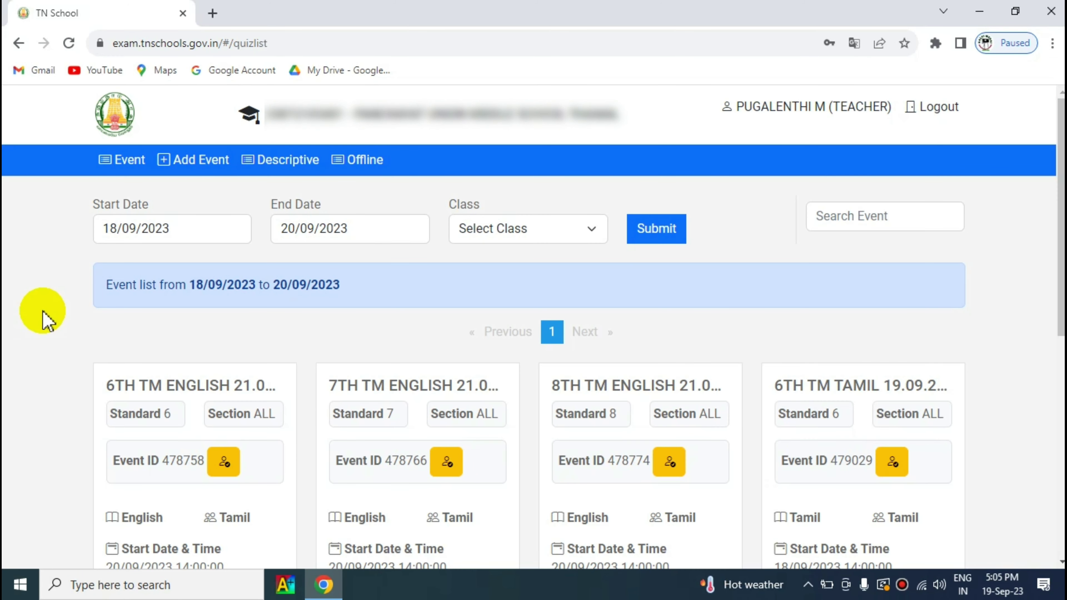
# Show the feedback list of the descriptive events and dismiss the antivirus alert.
pyautogui.click(288, 167)
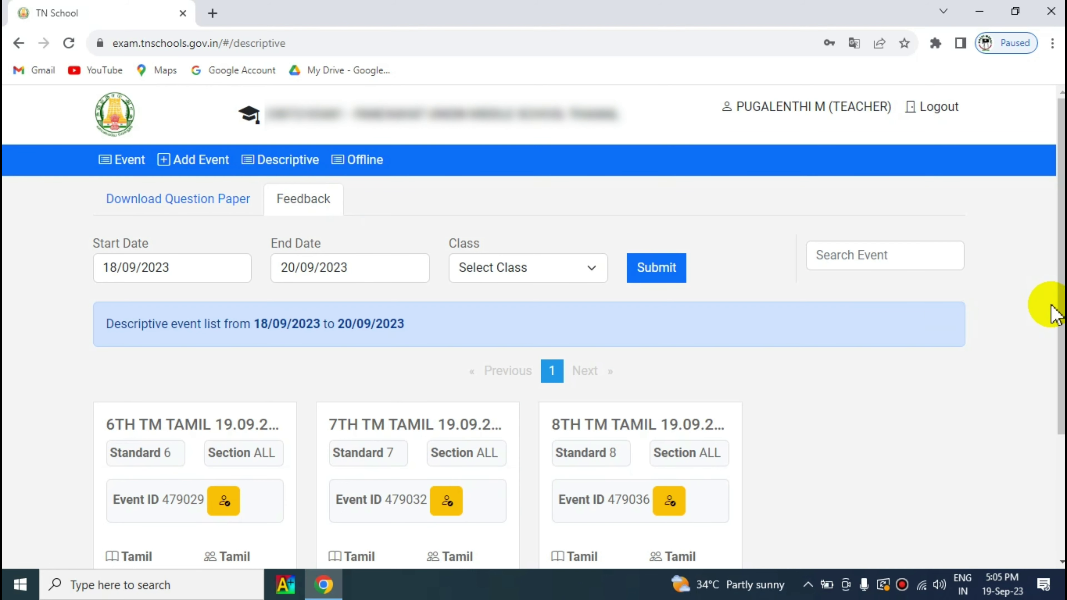
pyautogui.scroll(-4, 587, 262)
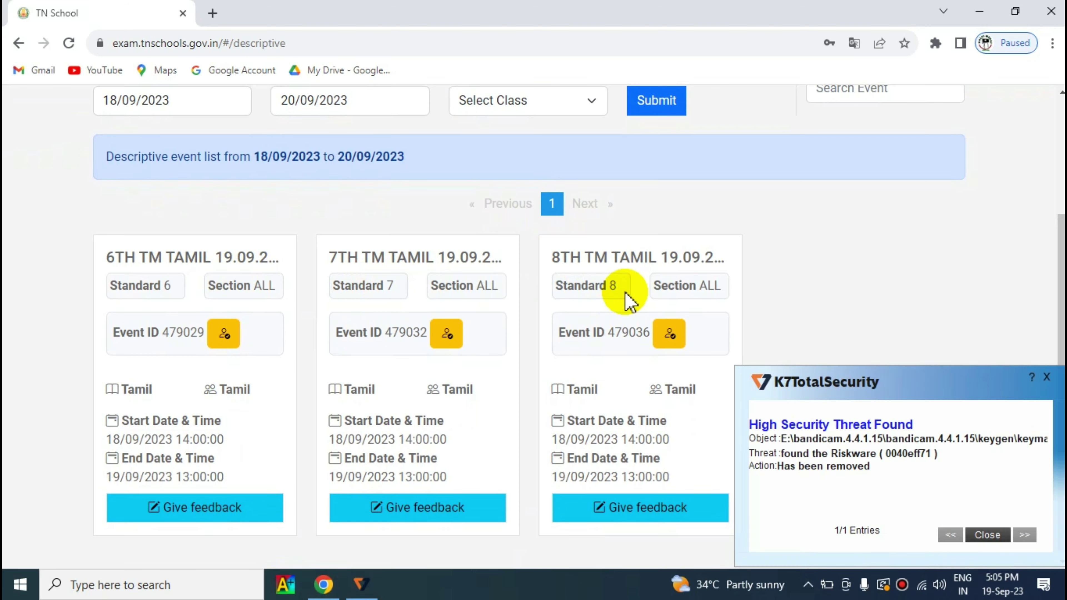
pyautogui.click(1045, 377)
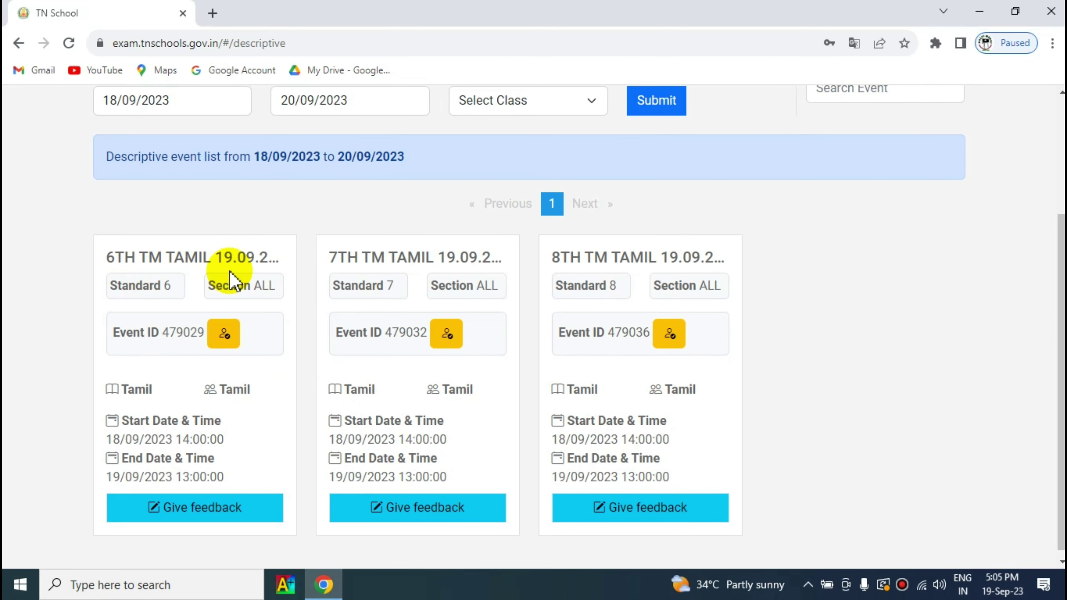
# Open the feedback form for the 6TH TM TAMIL 19.09.2023 event and choose AC as the question paper used.
pyautogui.click(201, 519)
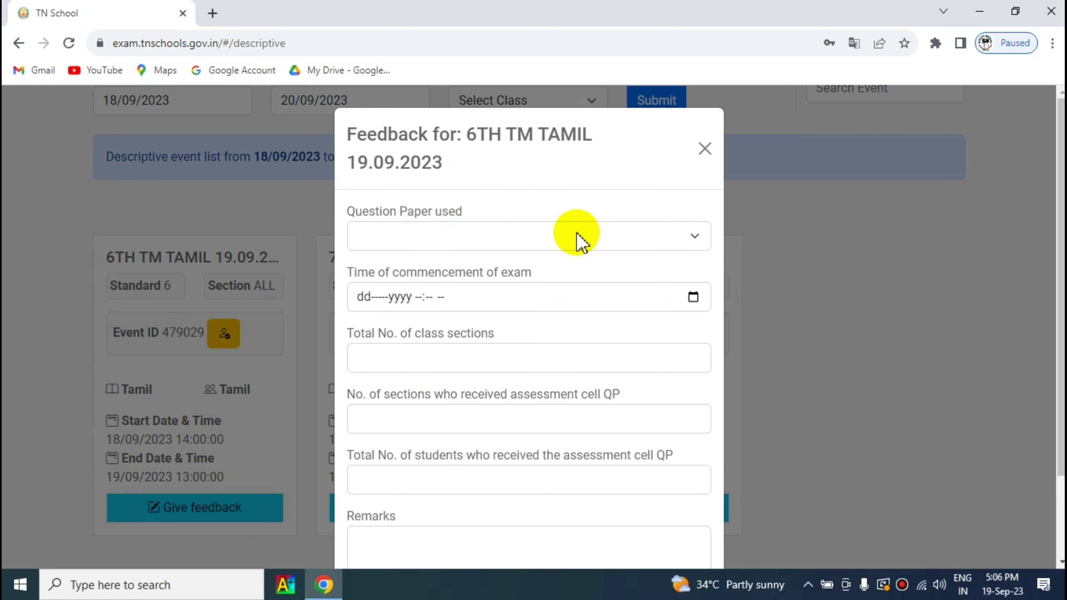
pyautogui.click(689, 242)
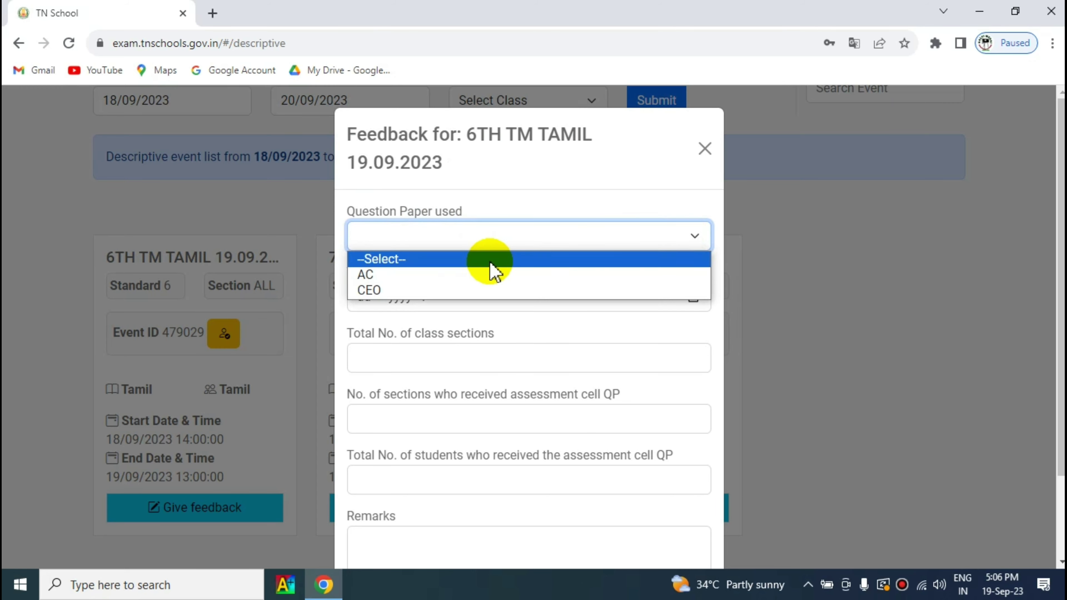
pyautogui.click(368, 277)
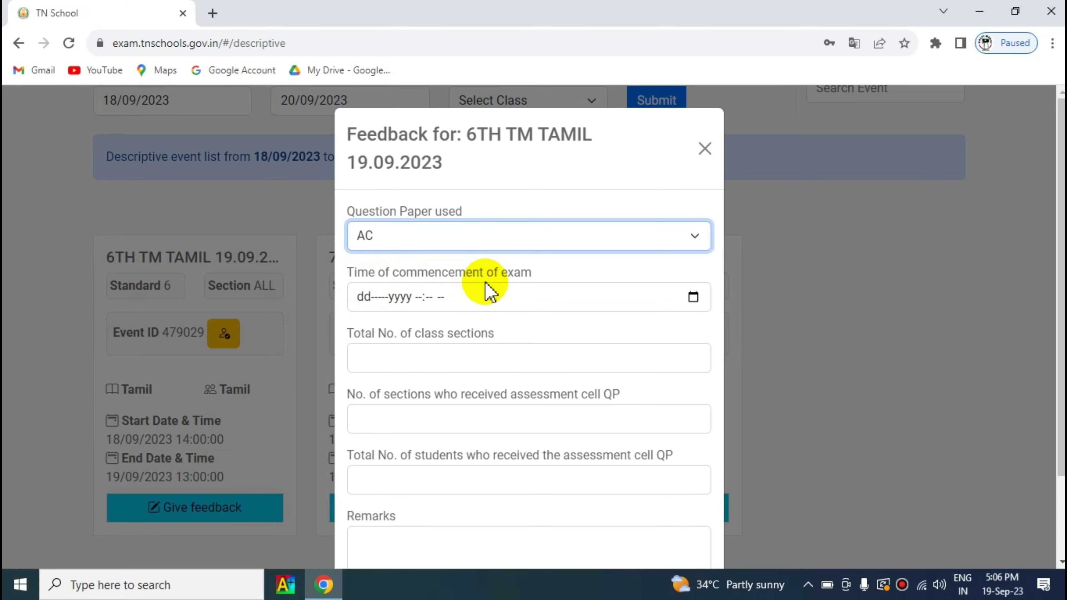
# Set the 6th standard Tamil exam's time of commencement to 19-Sep-2023 10:00 AM.
pyautogui.click(693, 297)
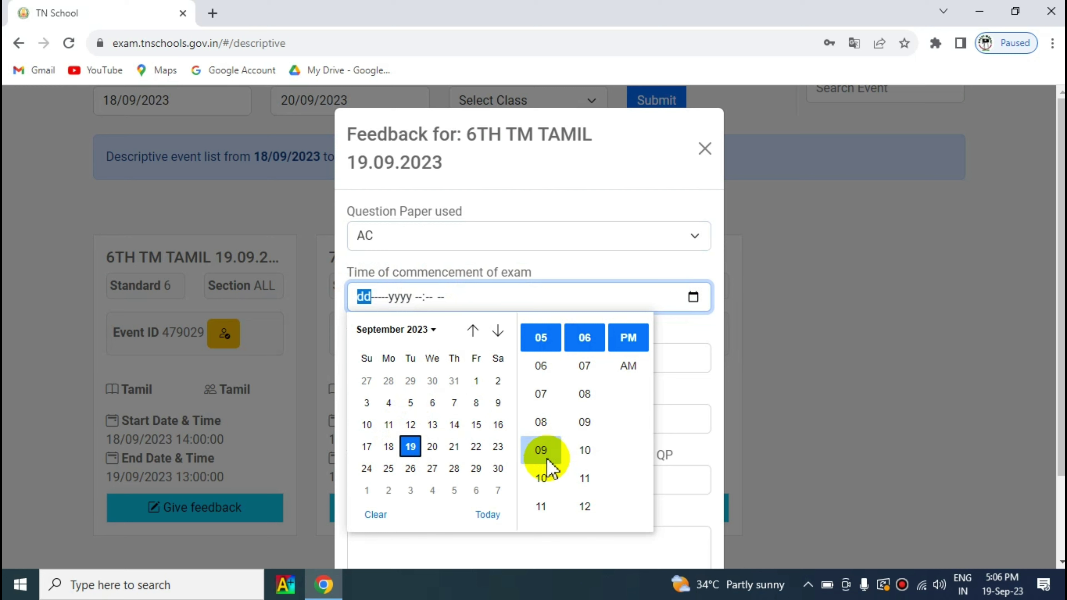
pyautogui.click(541, 478)
pyautogui.click(587, 340)
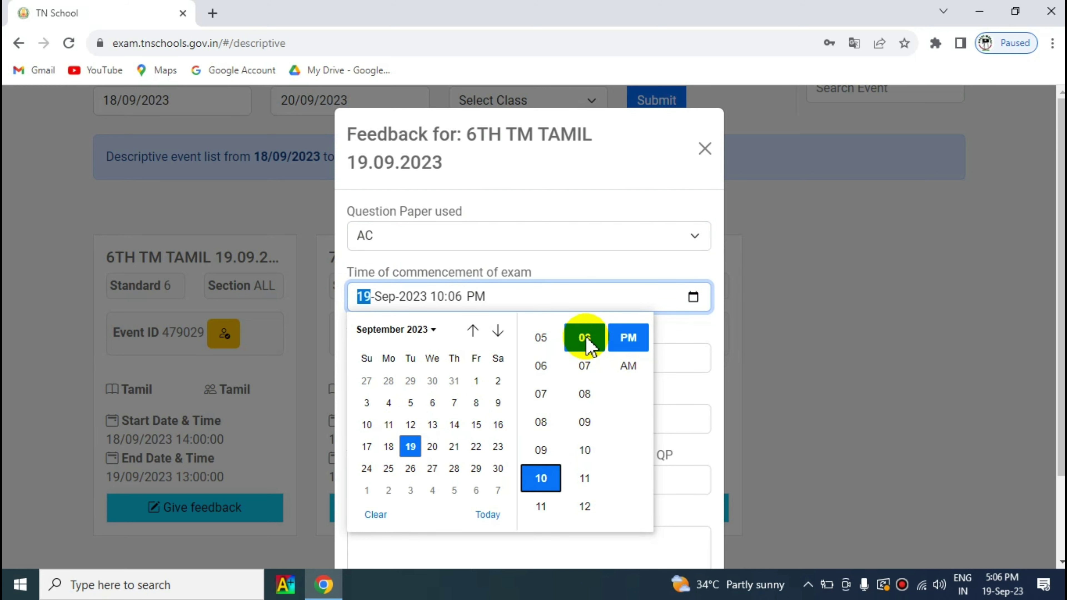
pyautogui.press('Up')
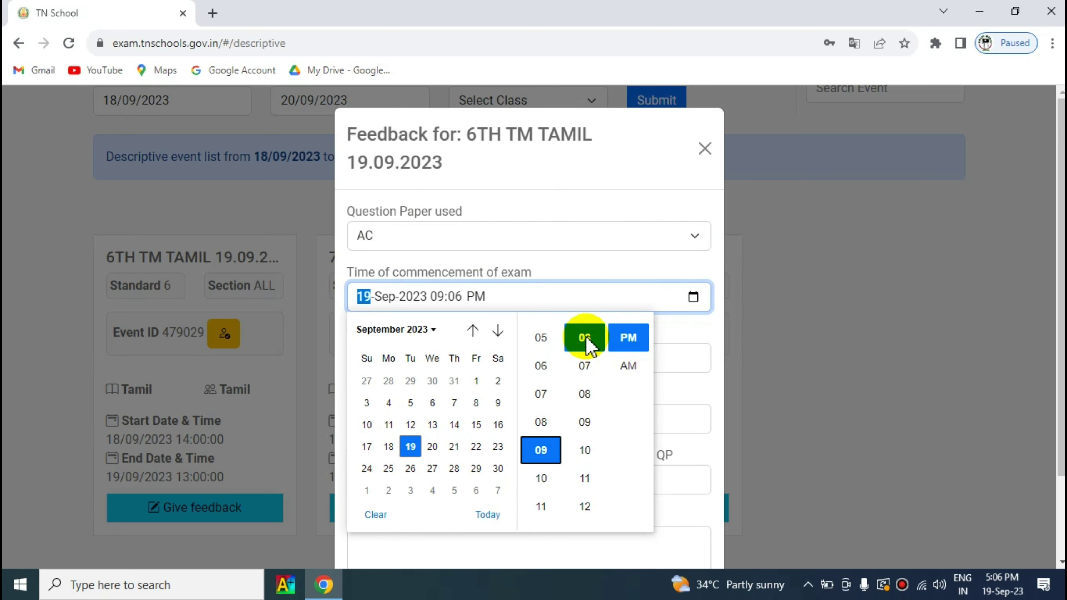
pyautogui.click(542, 478)
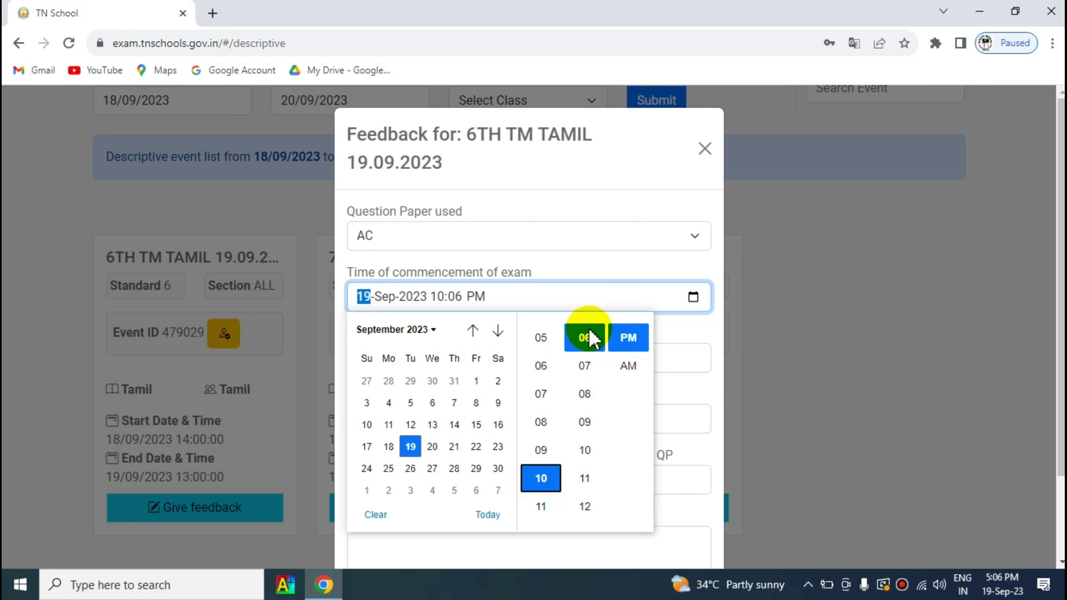
pyautogui.click(590, 338)
pyautogui.press('Up')
pyautogui.press('Up')
pyautogui.press('Up')
pyautogui.press('Up')
pyautogui.press('Up')
pyautogui.press('Up')
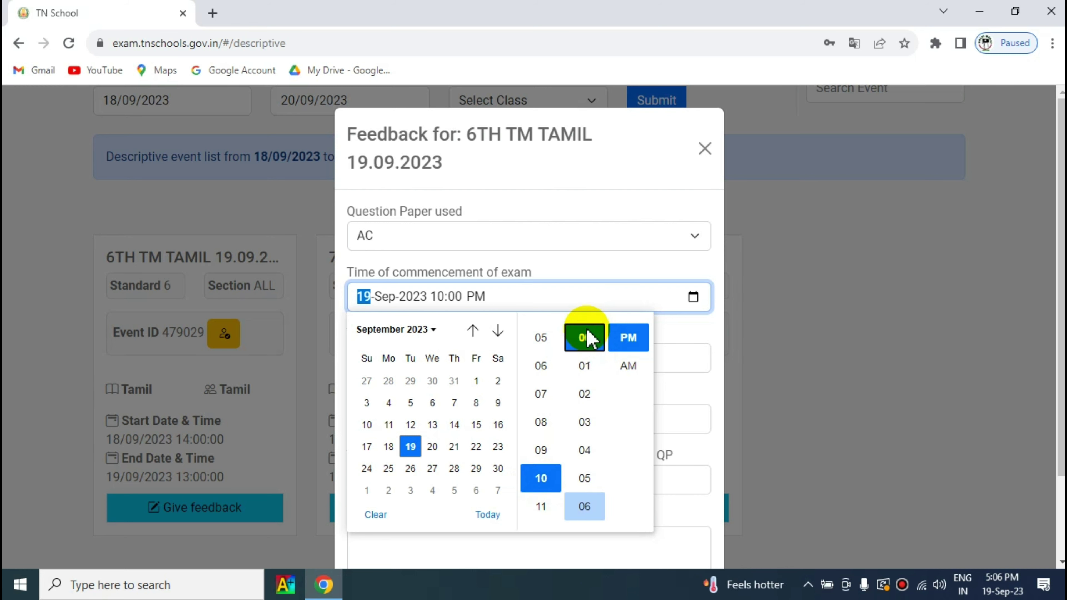
pyautogui.click(626, 367)
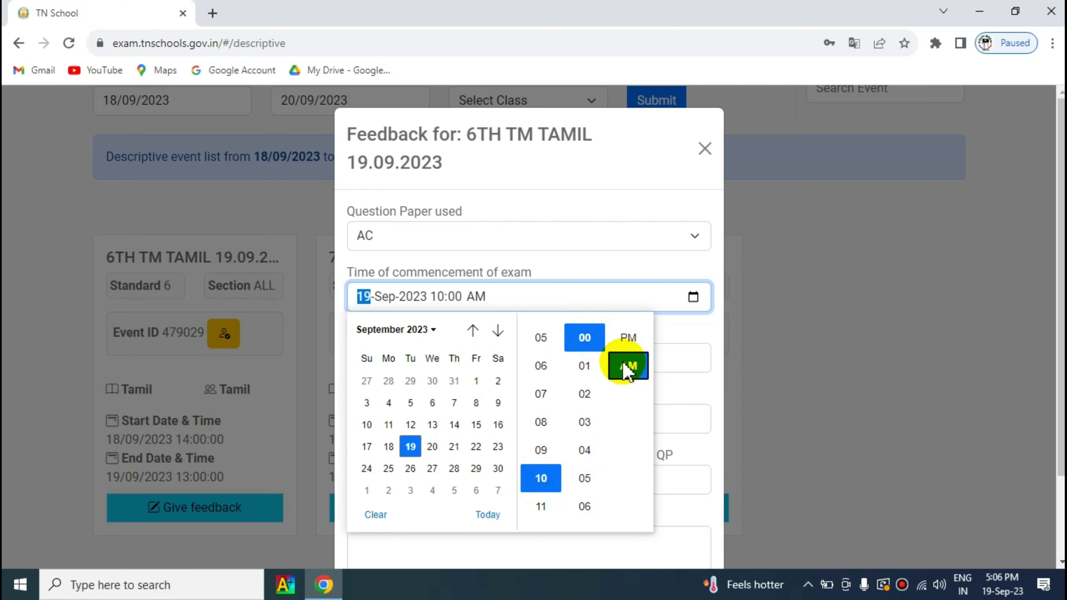
pyautogui.click(637, 271)
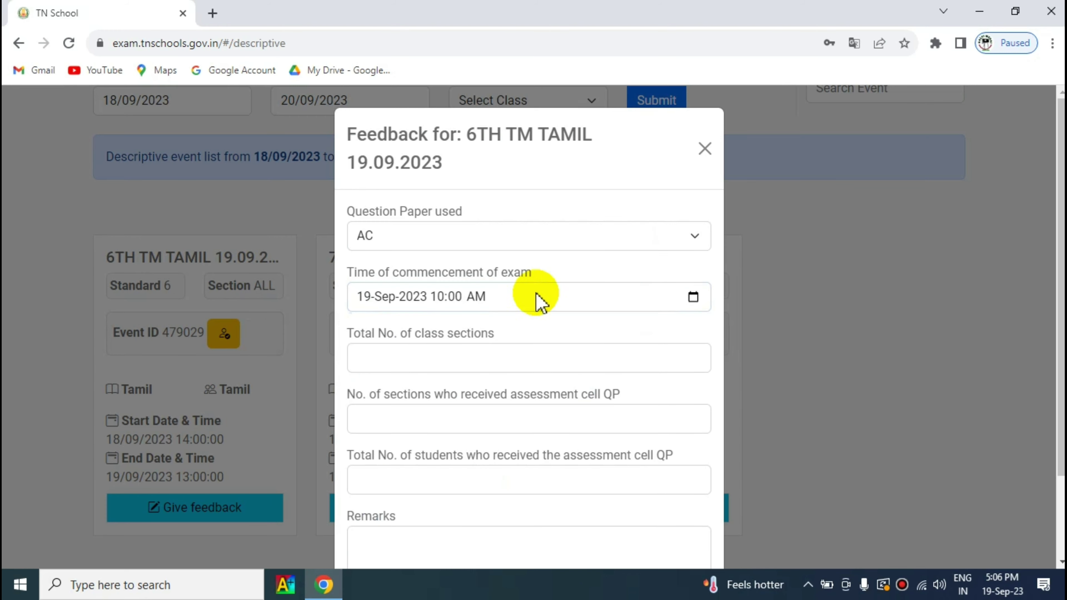
# Enter 1 class section, 1 section that received the assessment cell QP and 31 students who received it.
pyautogui.click(413, 363)
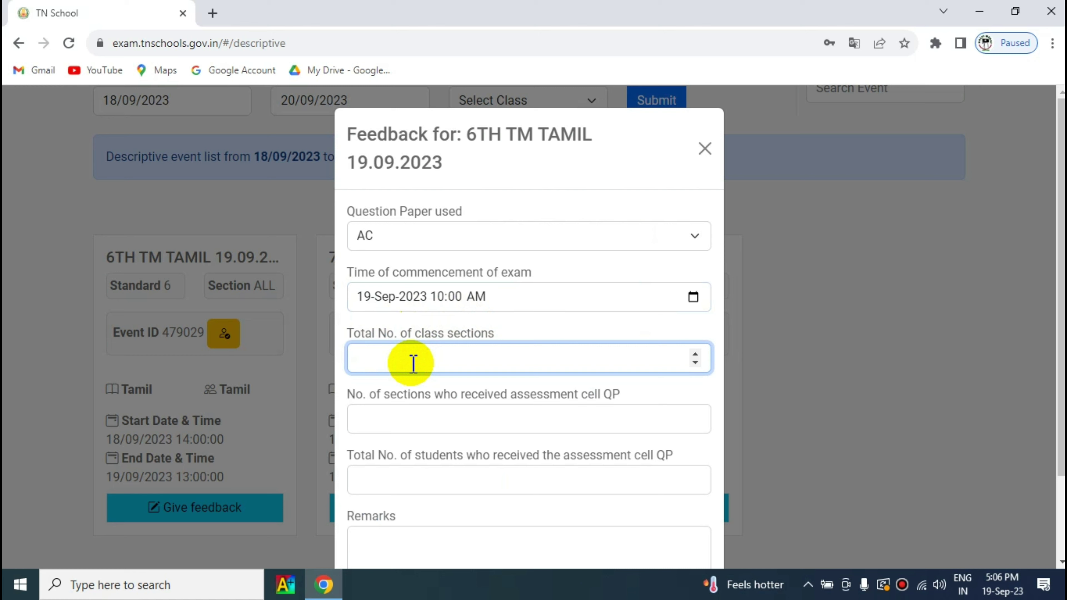
pyautogui.write('3')
pyautogui.press('BackSpace')
pyautogui.write('1')
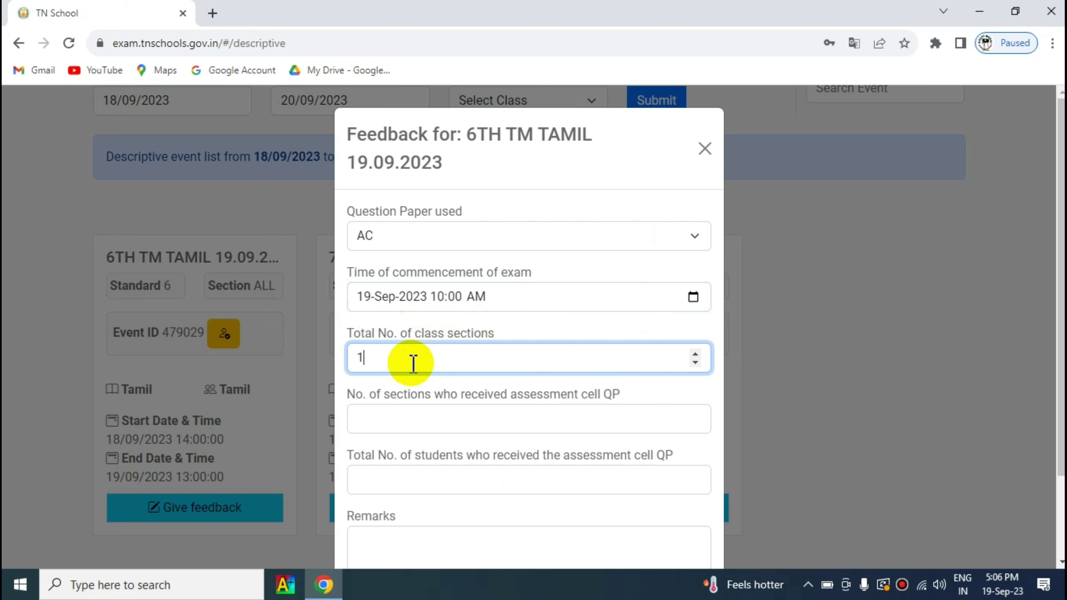
pyautogui.click(400, 429)
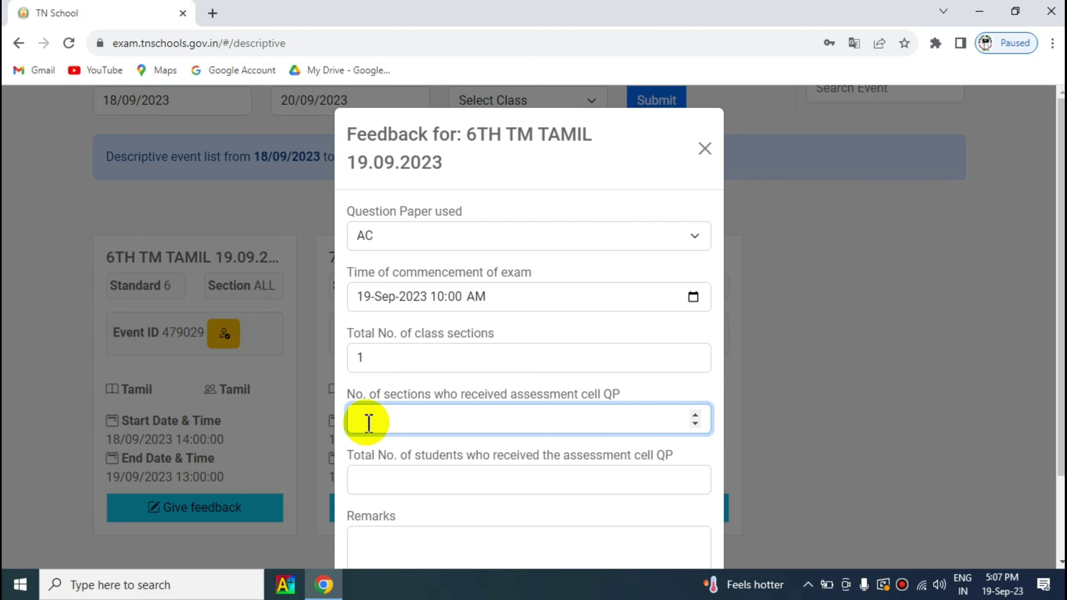
pyautogui.write('1')
pyautogui.scroll(-3, 1034, 406)
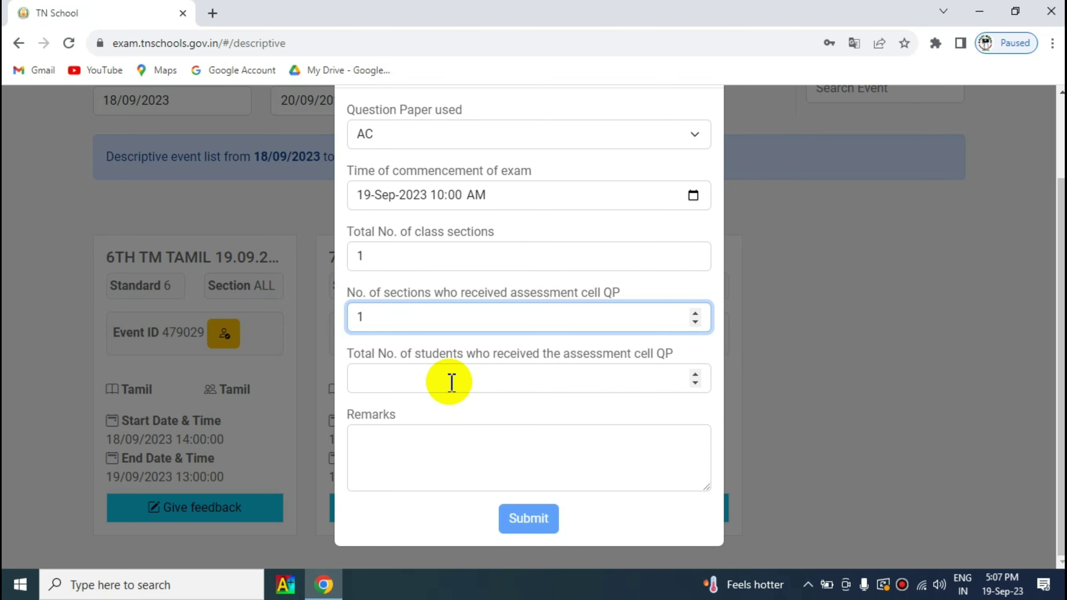
pyautogui.click(414, 382)
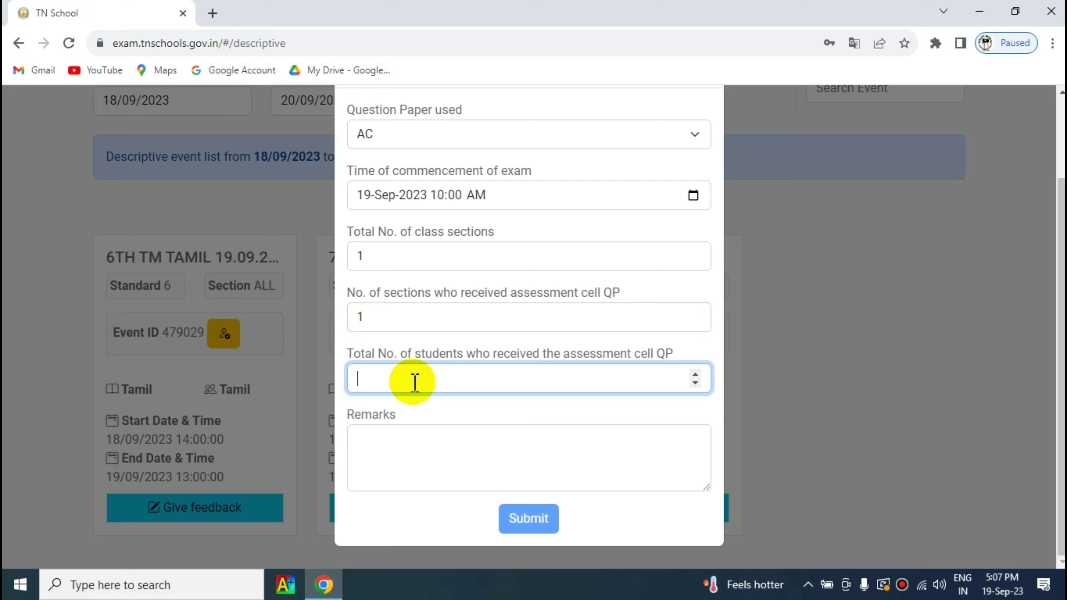
pyautogui.write('31')
# Enter the remark "QP DOWNLOADED SUCCESSFULLY" and submit the 6th standard Tamil feedback.
pyautogui.click(384, 444)
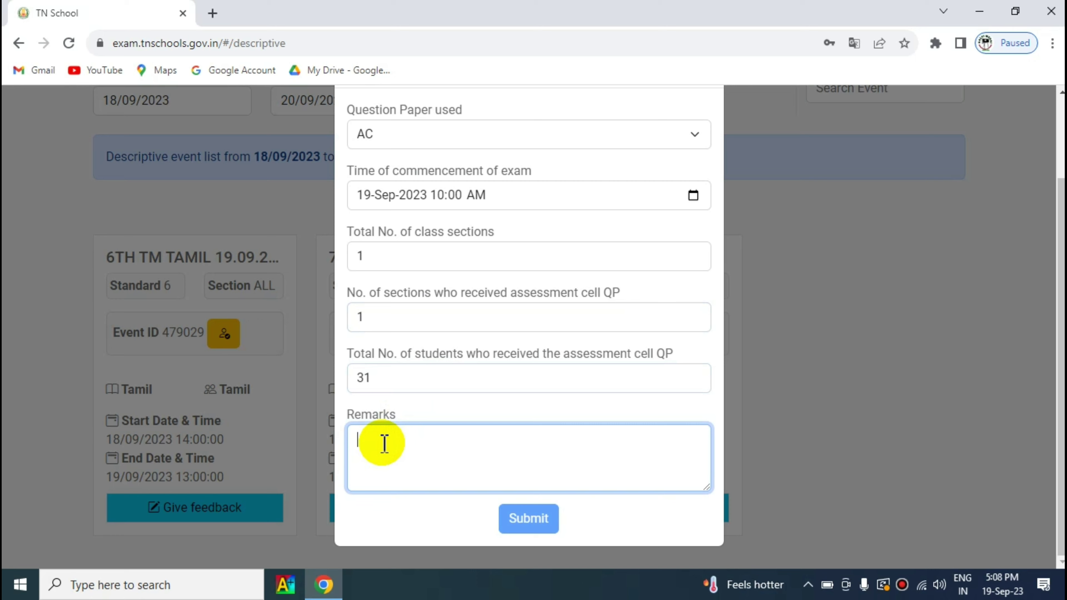
pyautogui.write('*')
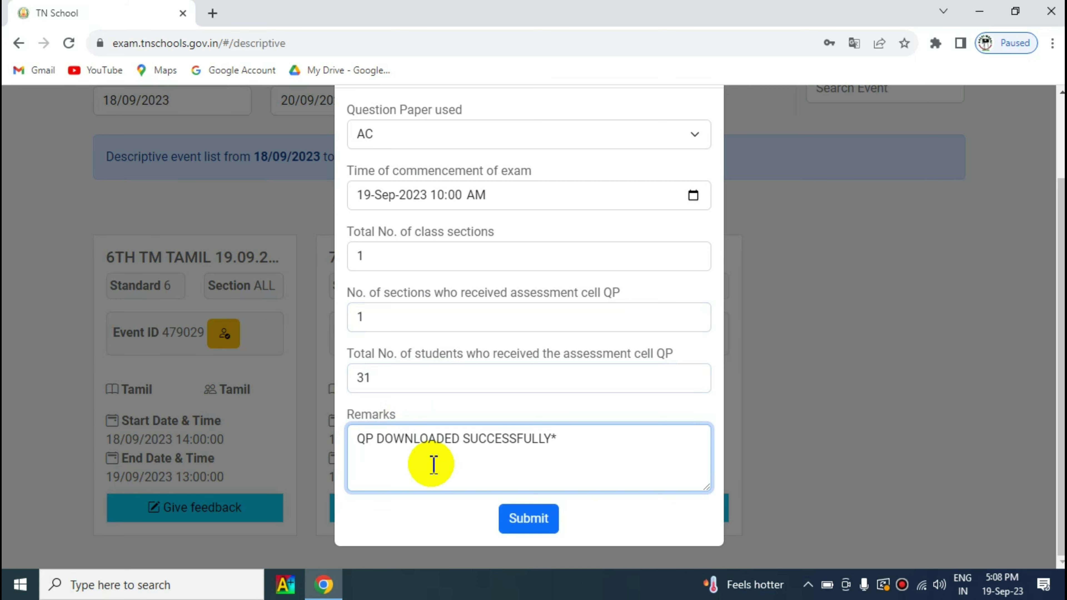
pyautogui.press('BackSpace')
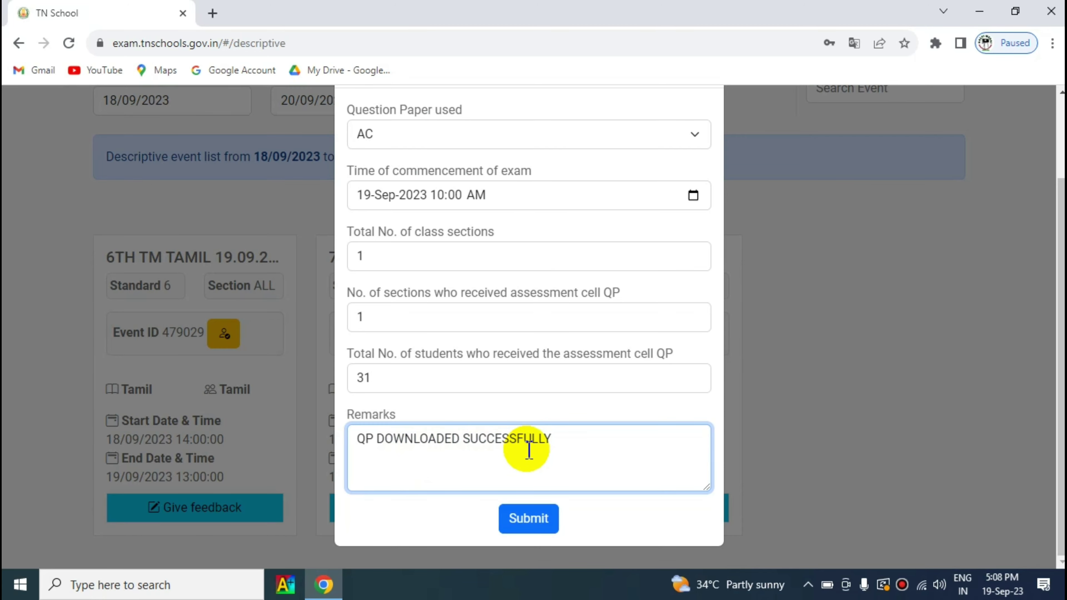
pyautogui.click(529, 521)
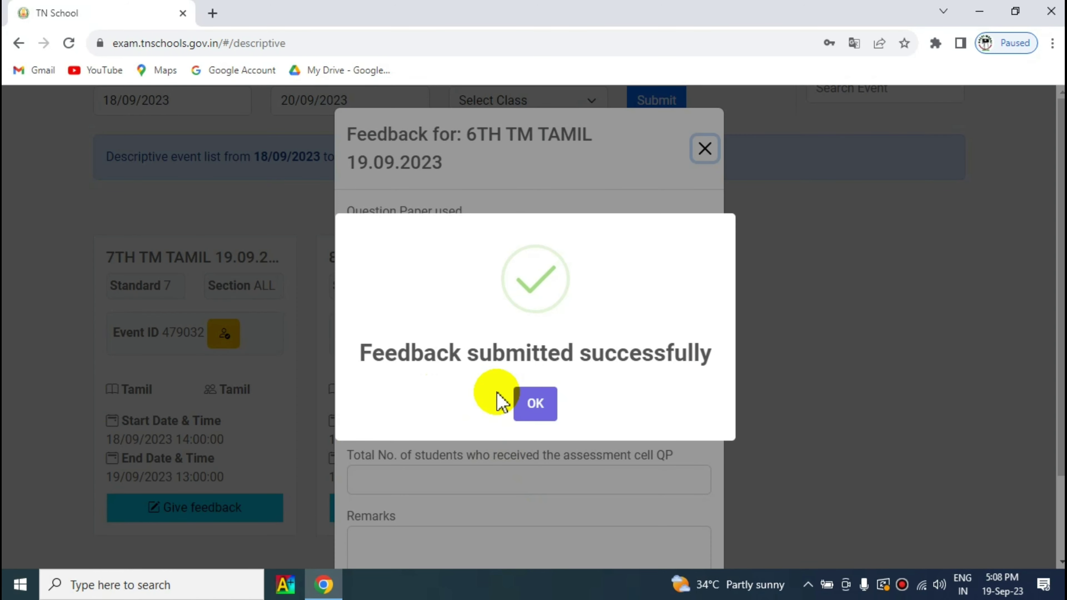
pyautogui.click(535, 406)
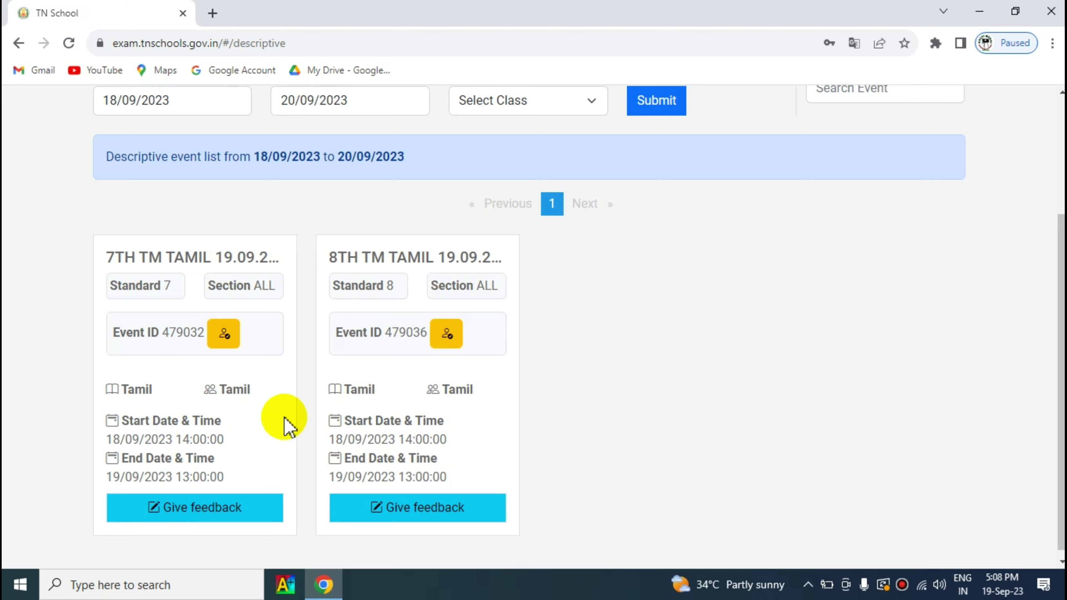
# Open the feedback form for the 7TH TM TAMIL 19.09.2023 event with AC as the question paper used.
pyautogui.click(199, 507)
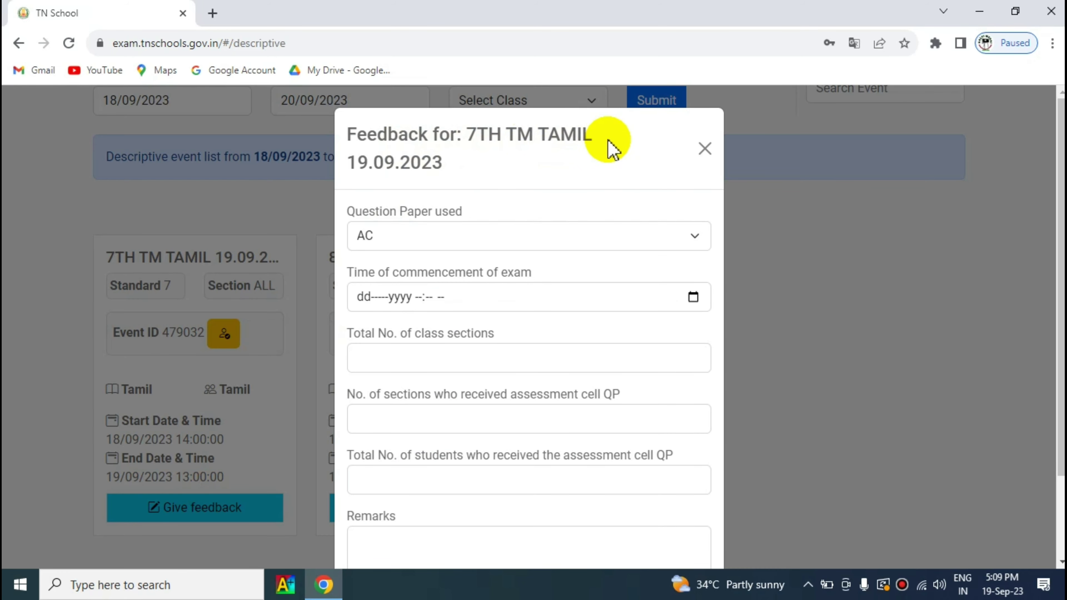
pyautogui.click(537, 243)
pyautogui.click(394, 276)
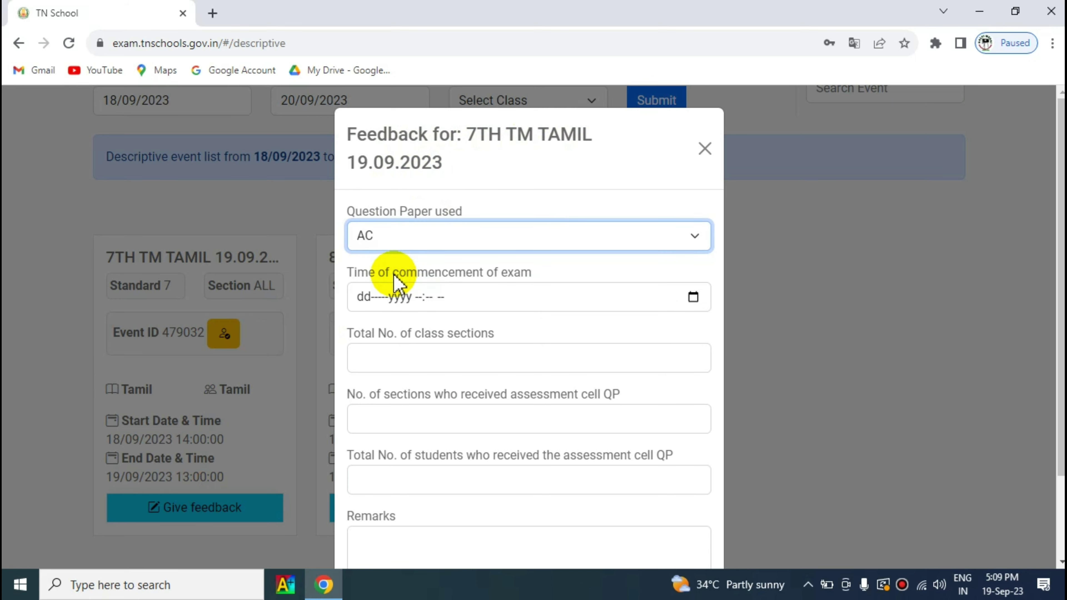
# Set the 7th standard Tamil exam's time of commencement to 19-Sep-2023 10:00 AM.
pyautogui.click(693, 297)
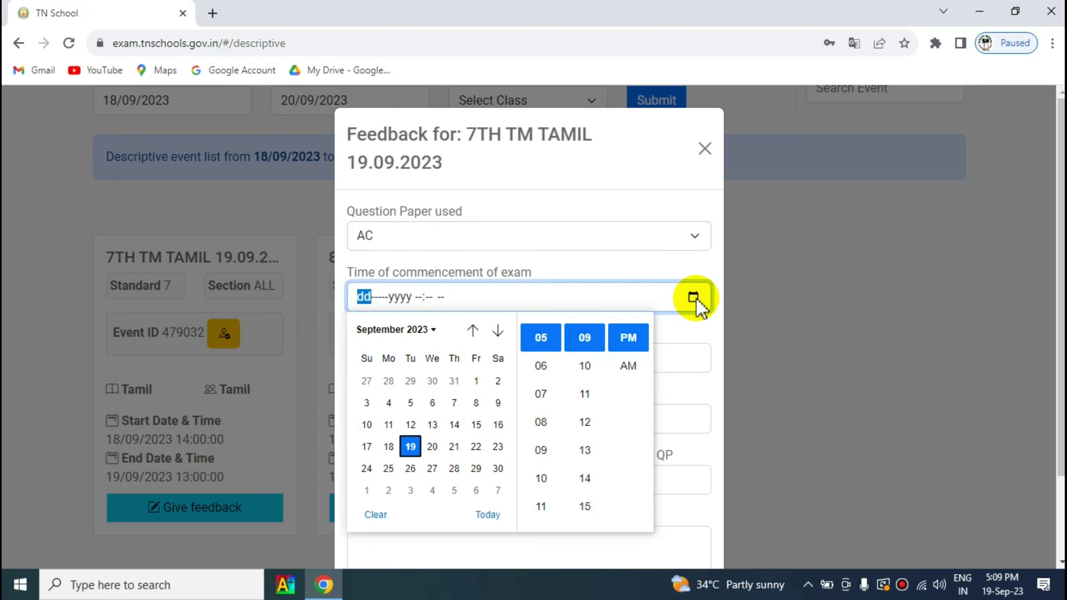
pyautogui.click(540, 478)
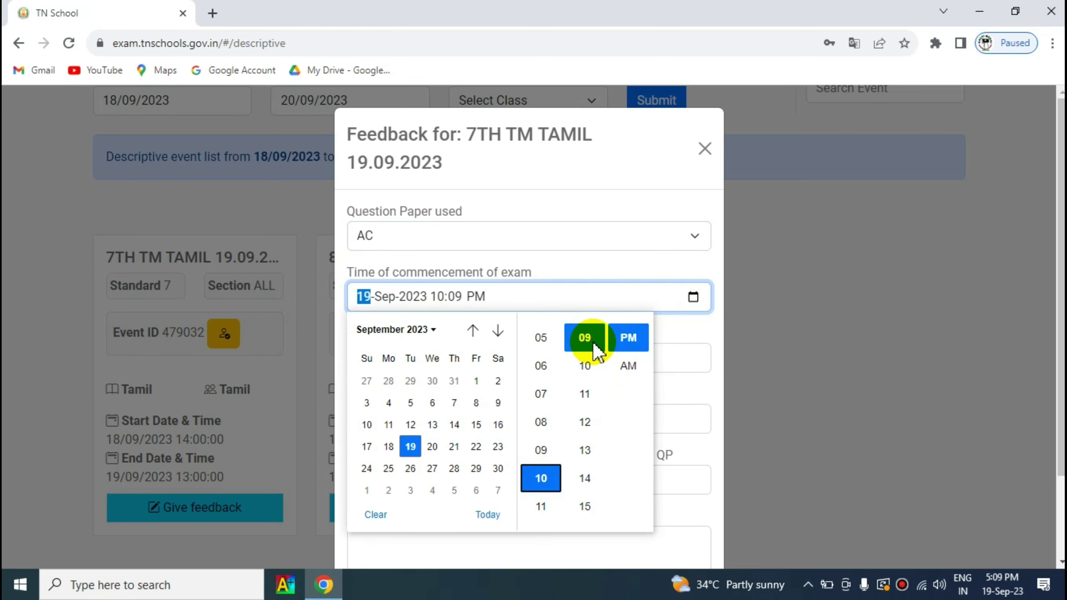
pyautogui.scroll(4, 597, 351)
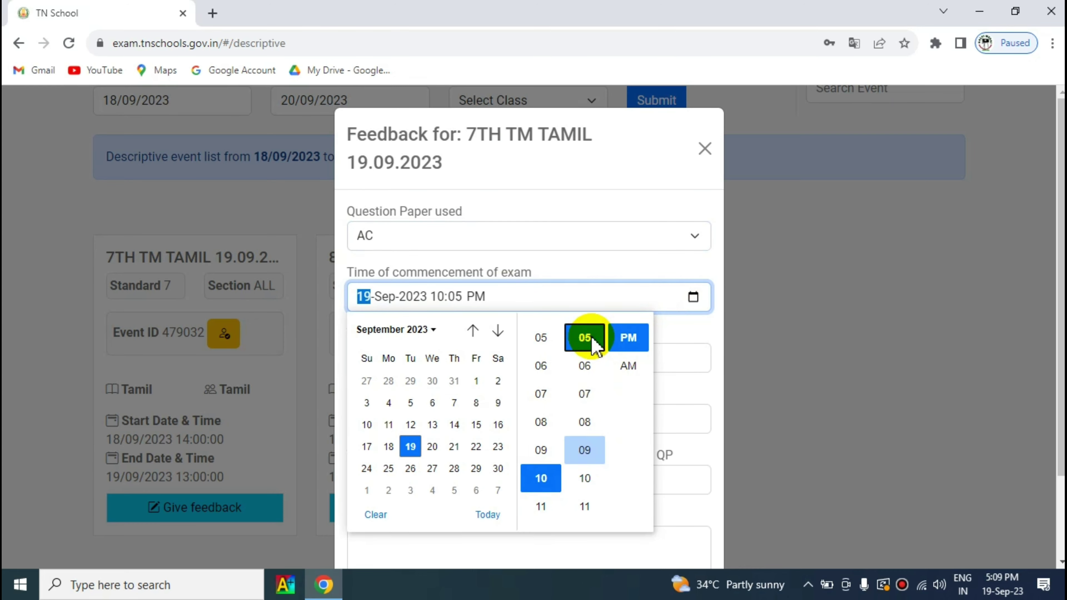
pyautogui.scroll(5, 595, 346)
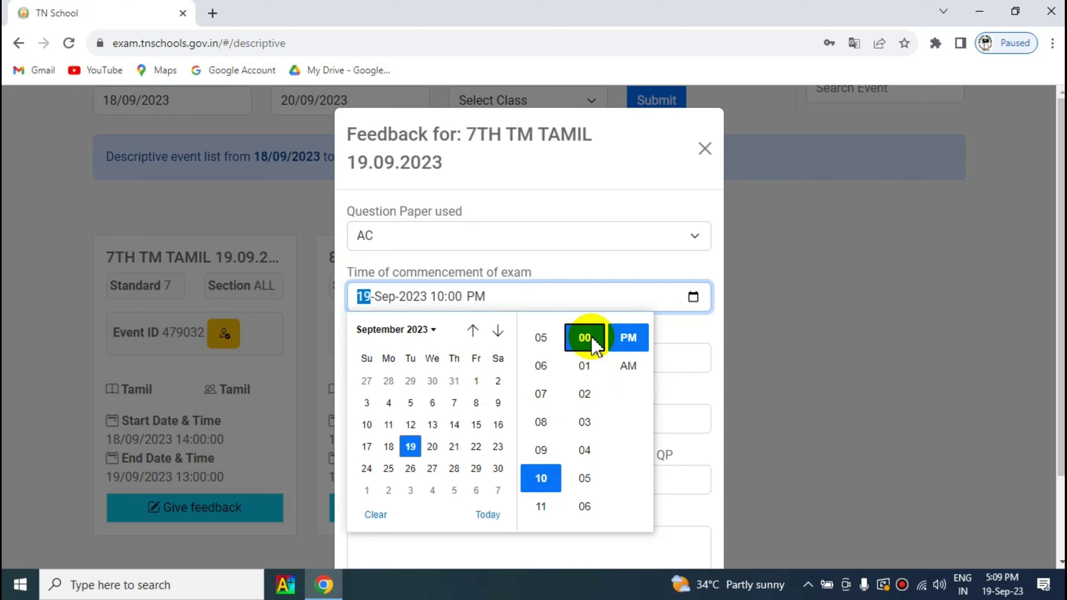
pyautogui.click(626, 366)
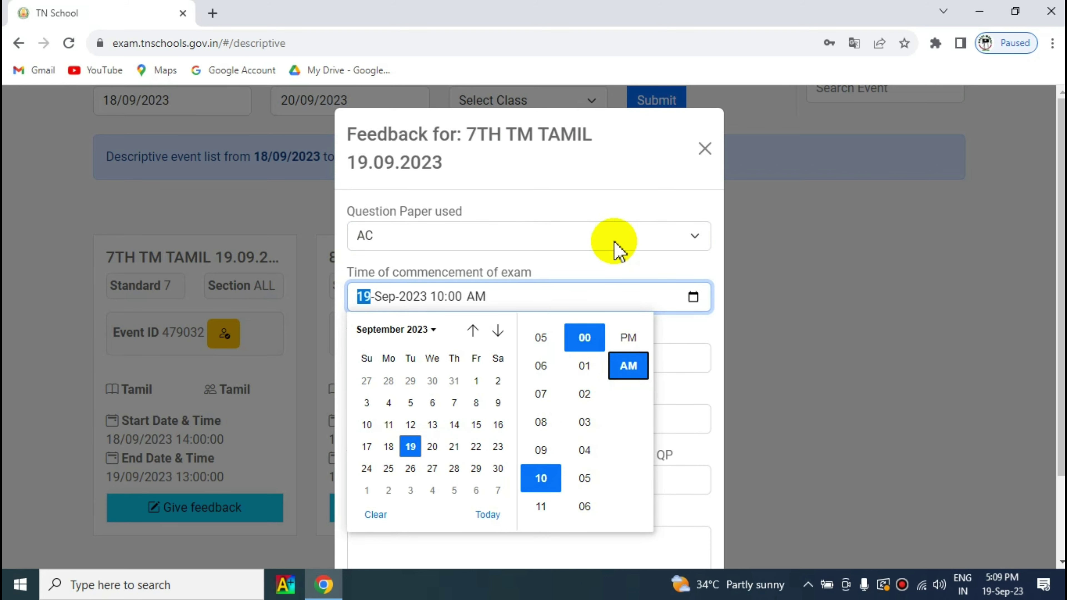
pyautogui.click(614, 257)
# Enter 1 class section, 1 section that received the assessment cell QP and 35 students for the 7th standard.
pyautogui.click(490, 361)
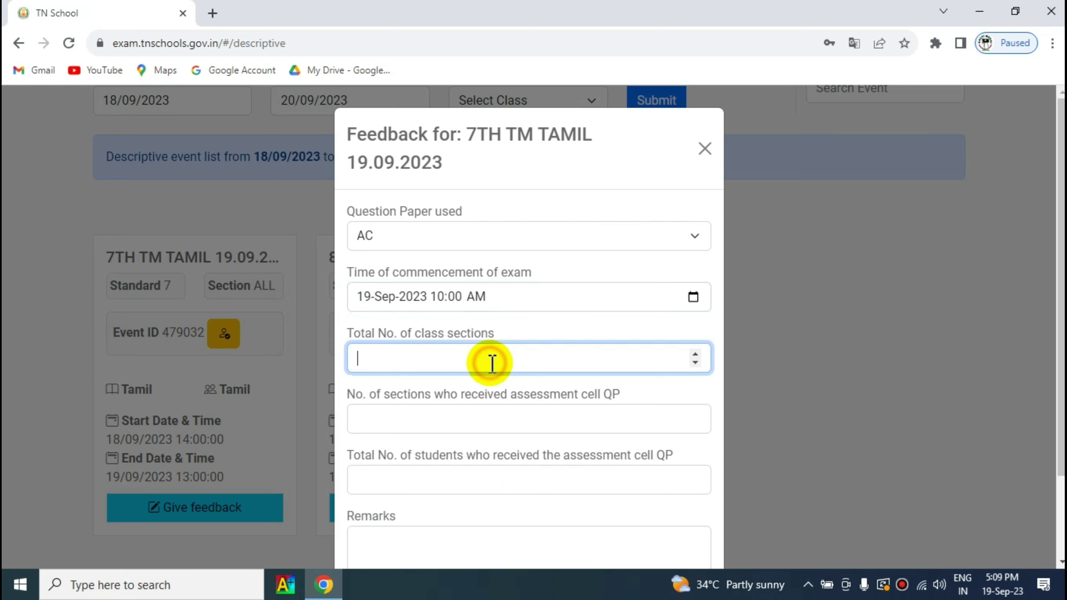
pyautogui.write('1')
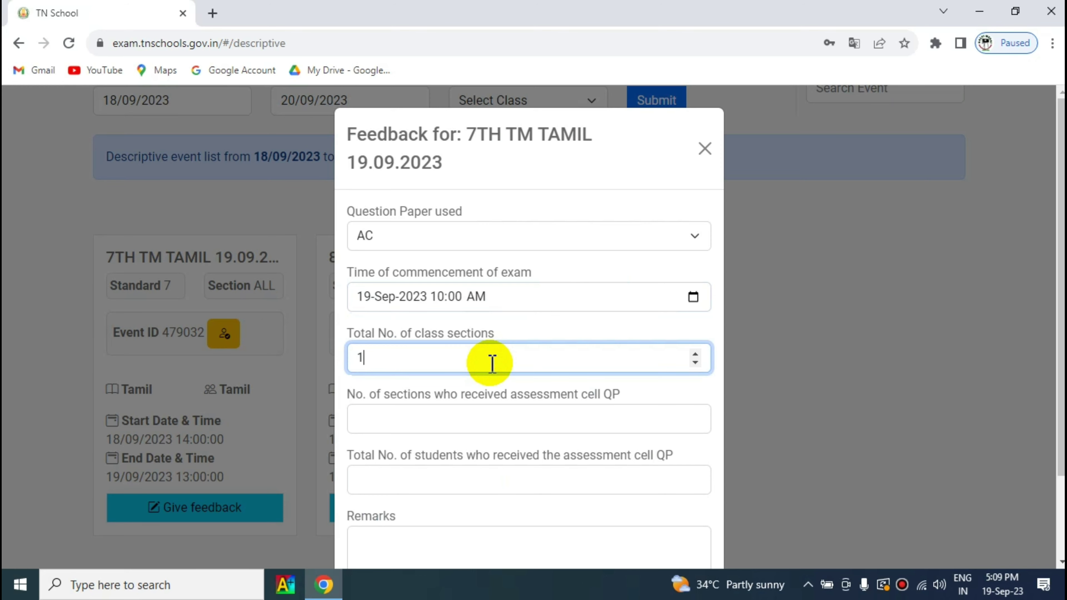
pyautogui.click(408, 423)
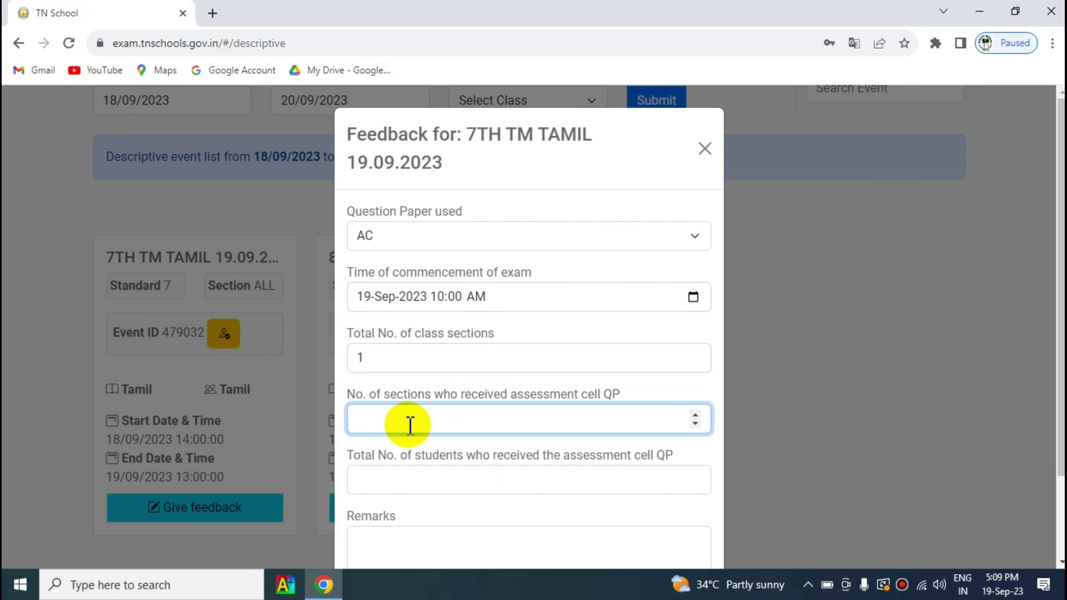
pyautogui.write('1')
pyautogui.click(376, 479)
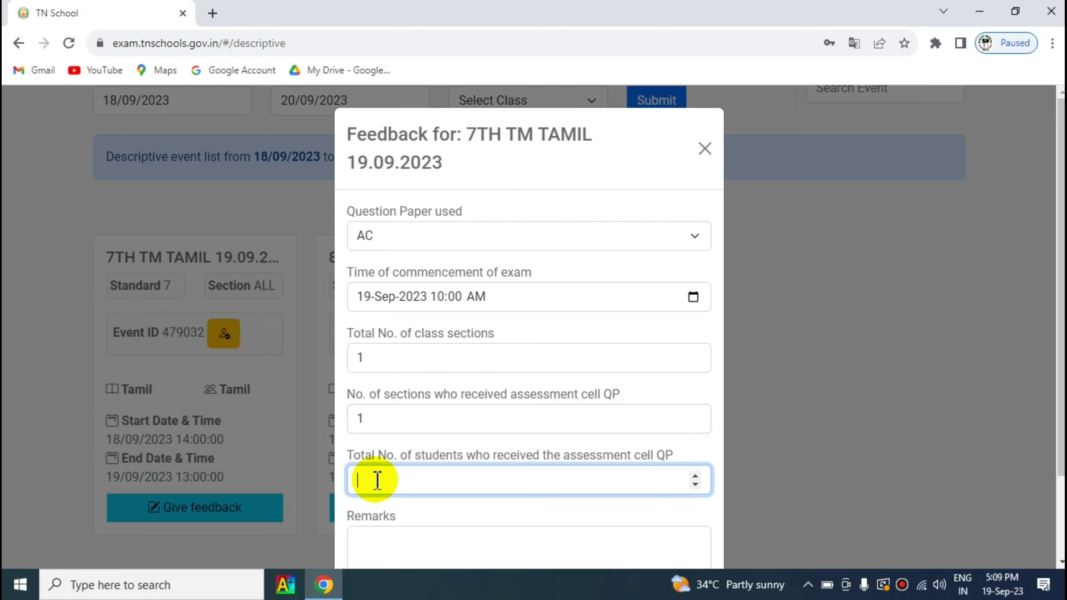
pyautogui.write('35')
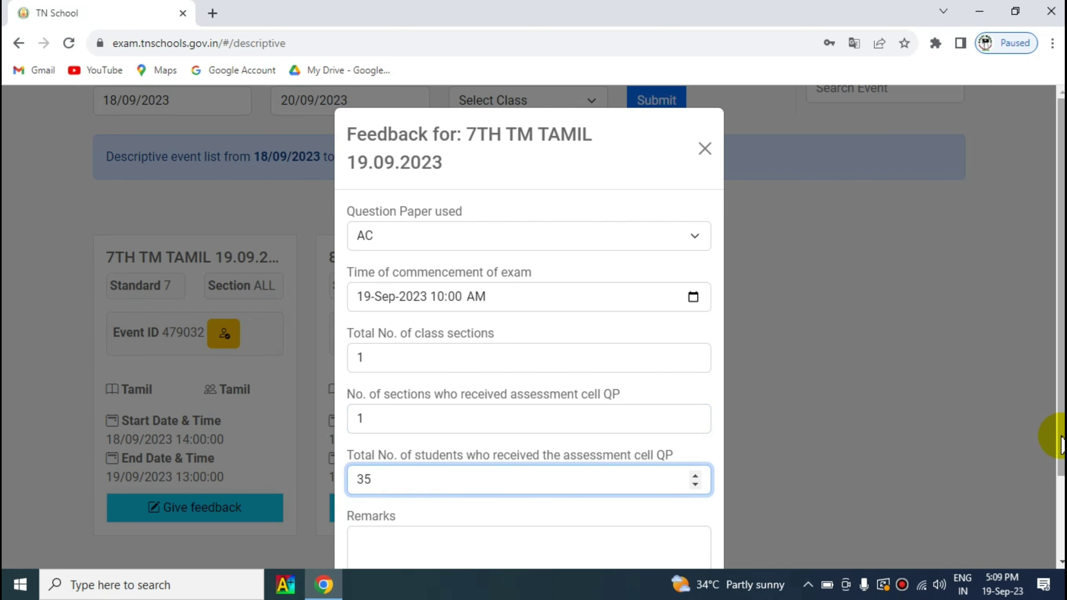
# Enter the remark "QP DOWNLOADED SUCCESSFULLY" and submit the 7th standard Tamil feedback.
pyautogui.scroll(-2, 1061, 441)
pyautogui.click(421, 497)
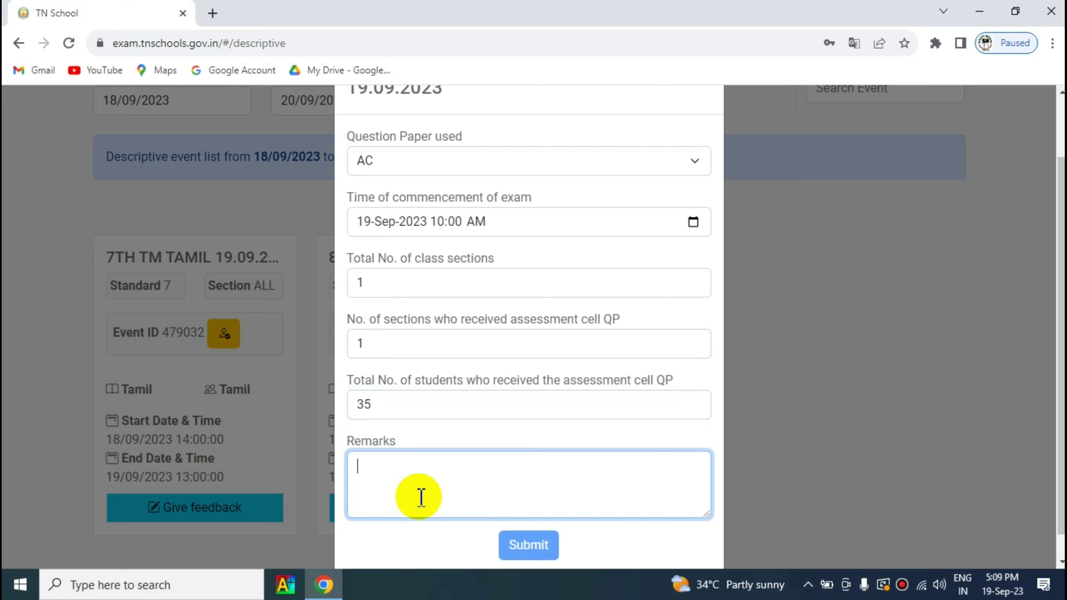
pyautogui.write('QP DOWNLOADED SUCCESSFULLY')
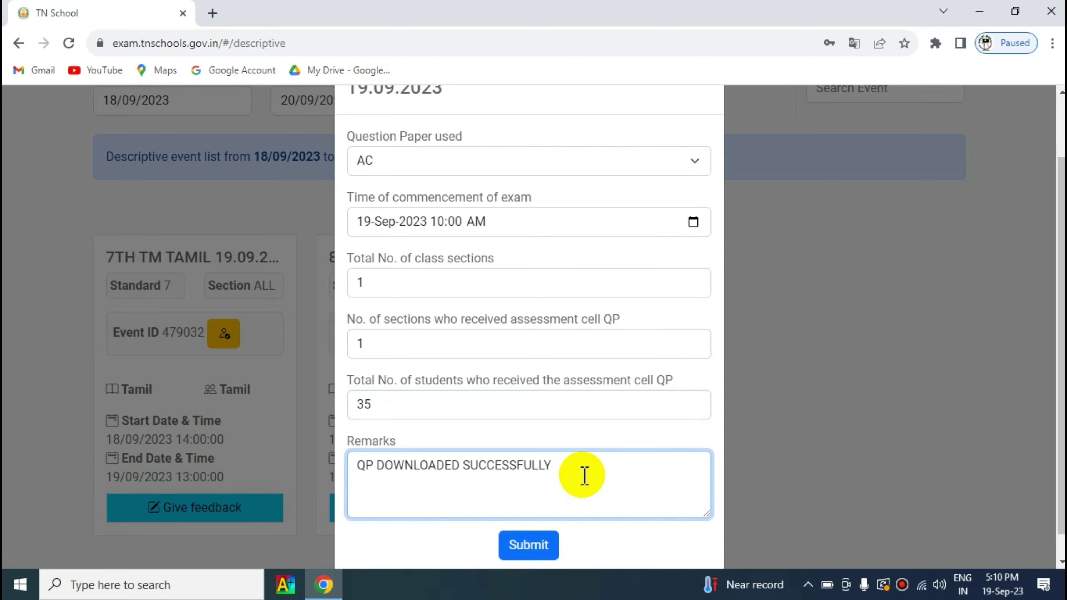
pyautogui.click(532, 548)
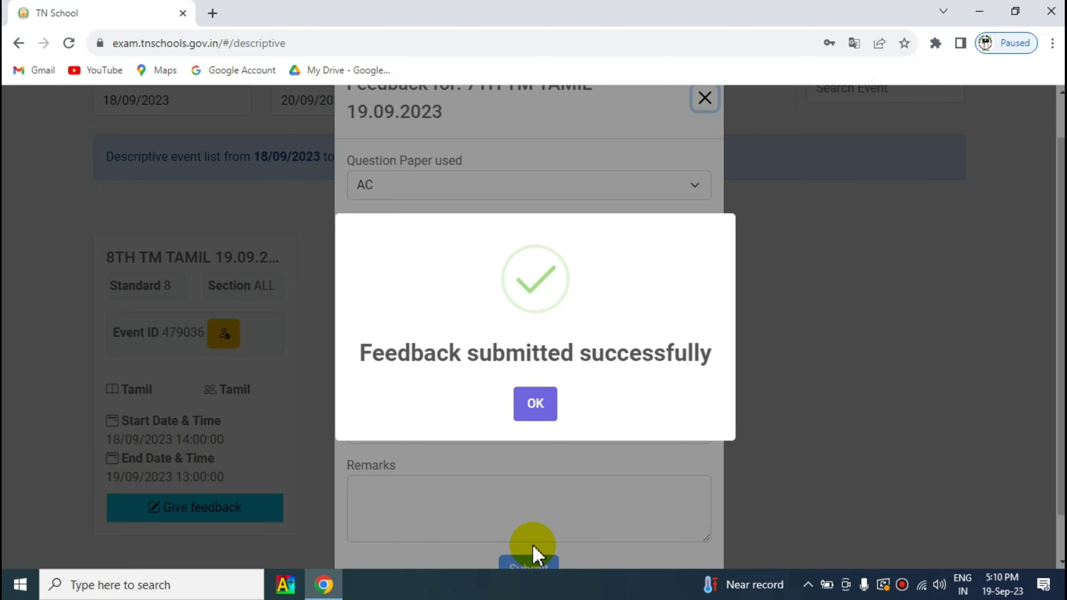
pyautogui.click(542, 407)
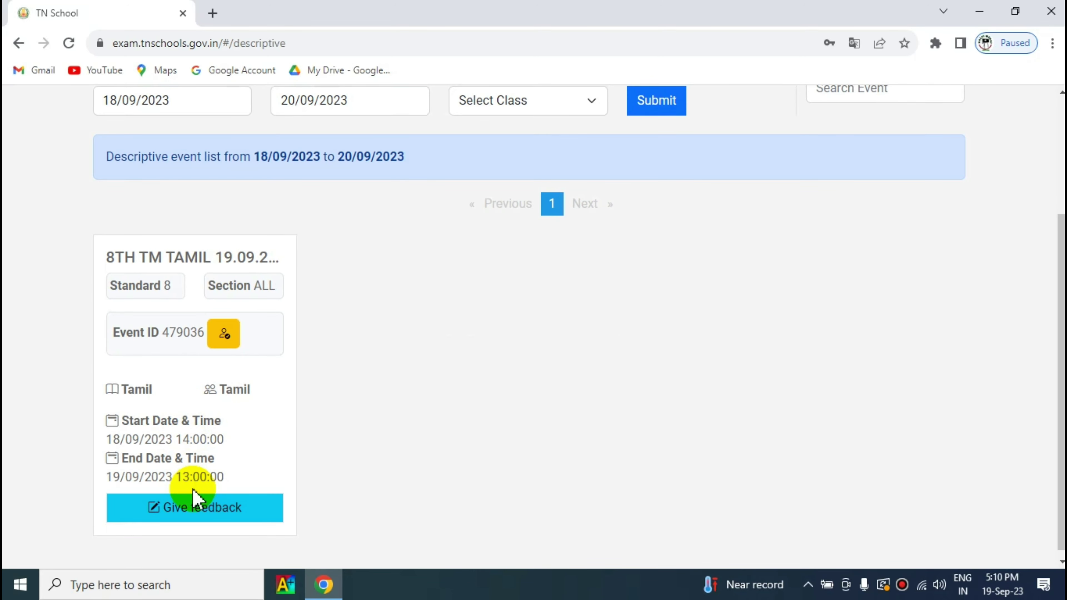
# Open the feedback form for the 8TH TM TAMIL 19.09.2023 event with AC as the question paper used.
pyautogui.click(194, 510)
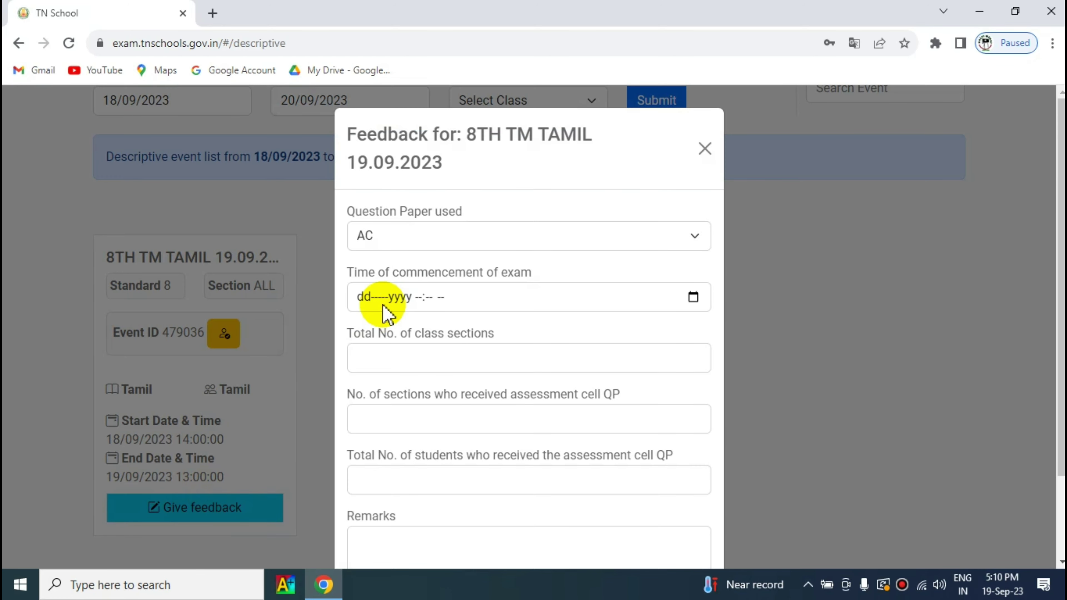
pyautogui.click(424, 238)
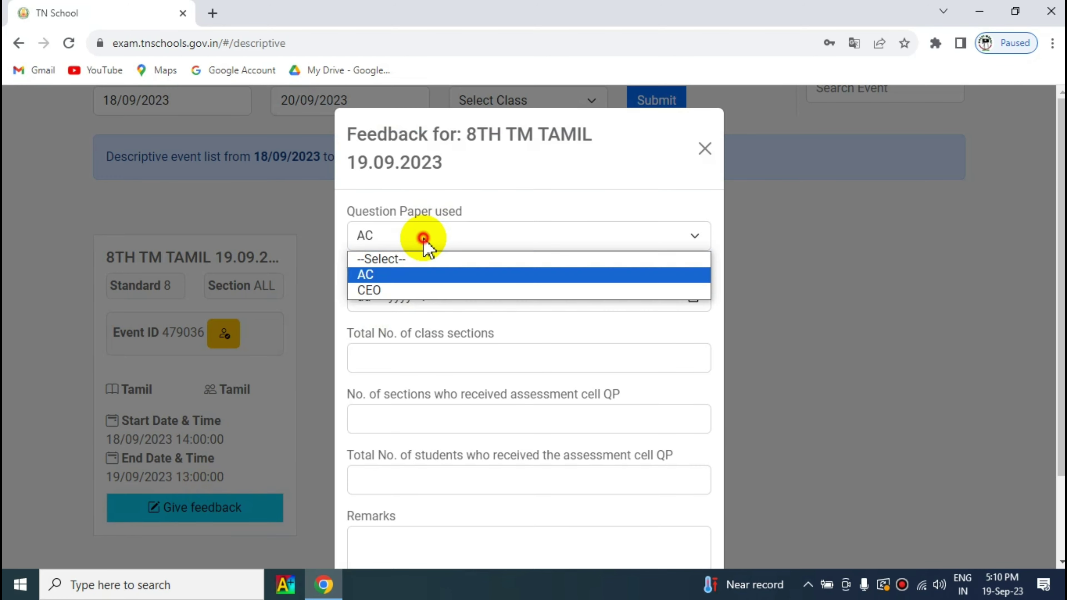
pyautogui.click(368, 276)
# Set the 8th standard Tamil exam's time of commencement to 19-Sep-2023 10:00 AM.
pyautogui.click(693, 298)
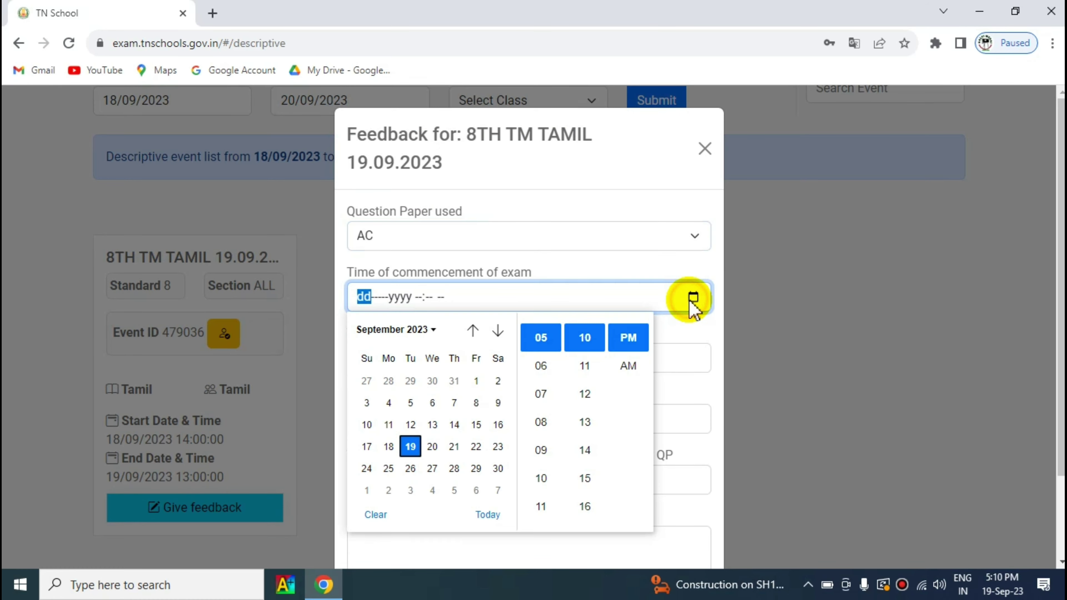
pyautogui.click(541, 478)
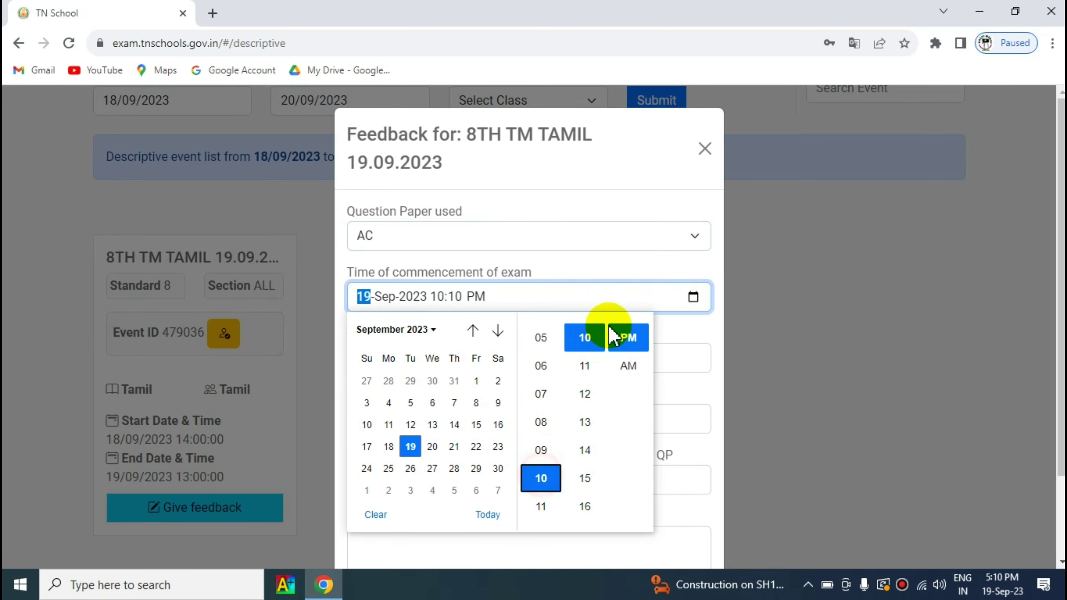
pyautogui.scroll(8, 588, 342)
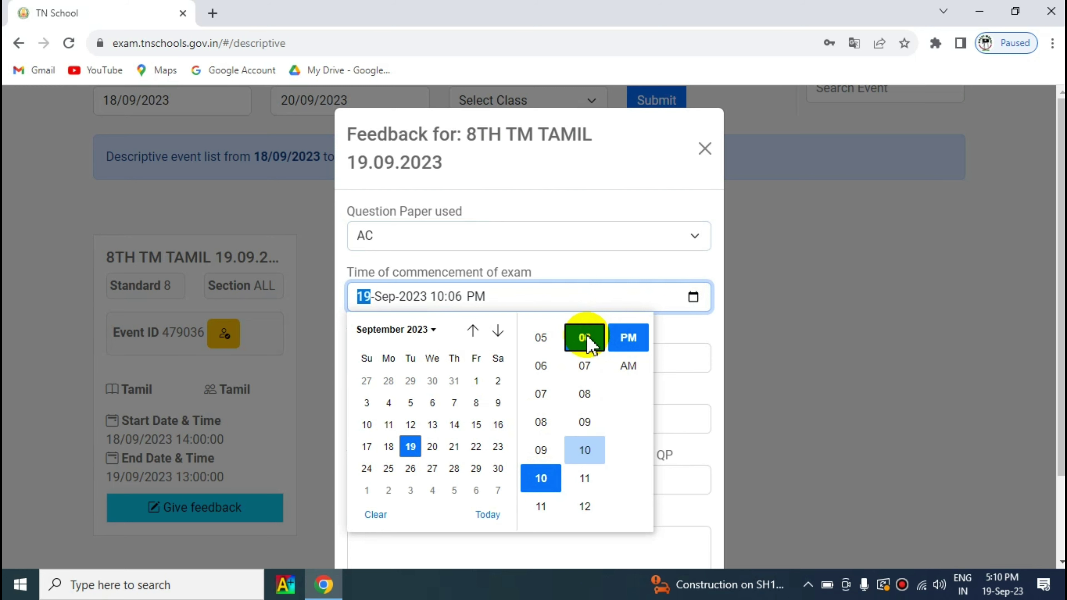
pyautogui.scroll(2, 590, 343)
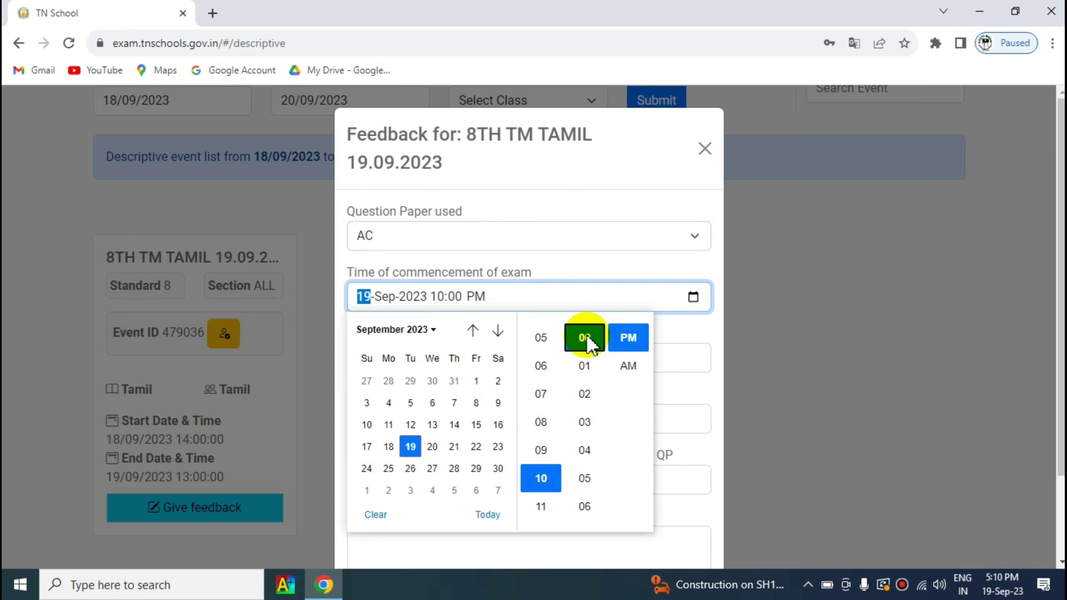
pyautogui.click(628, 366)
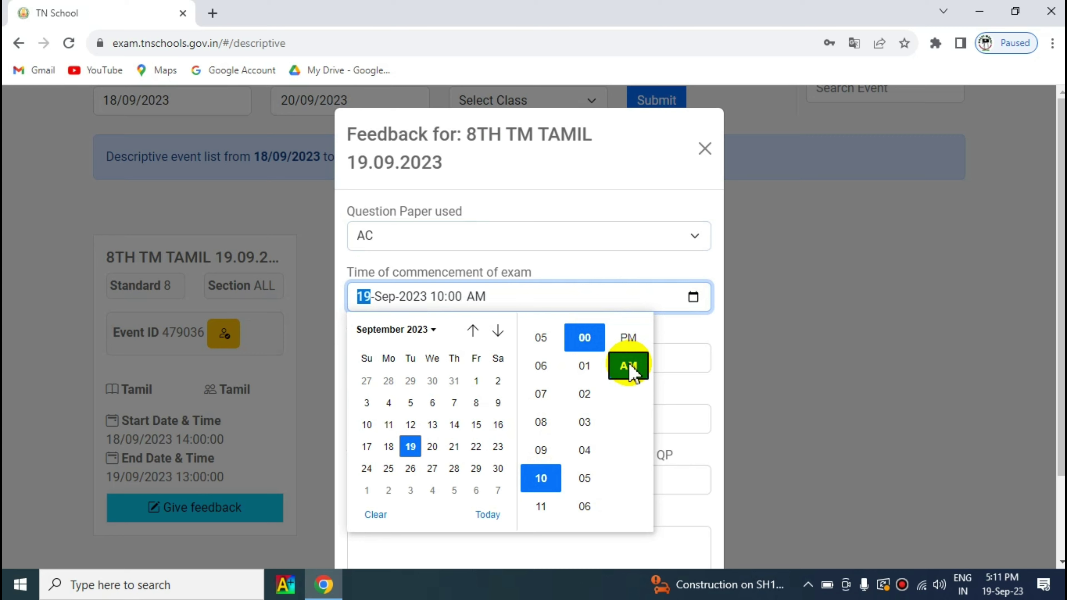
pyautogui.click(619, 268)
# Enter 1 class section, 1 section that received the assessment cell QP and 12 students for the 8th standard.
pyautogui.click(489, 353)
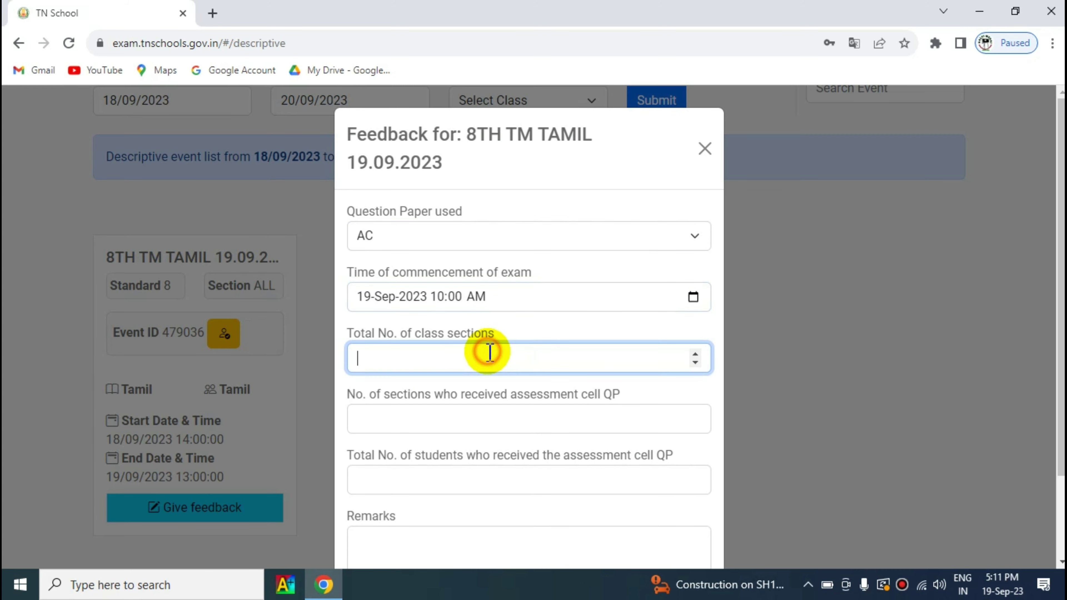
pyautogui.write('1')
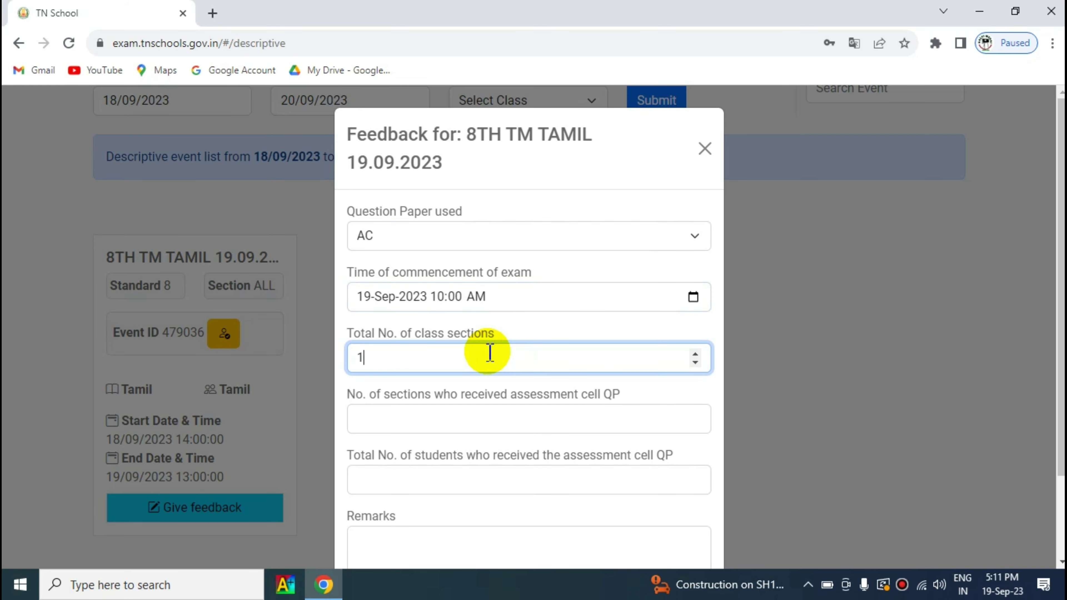
pyautogui.click(418, 425)
pyautogui.write('1')
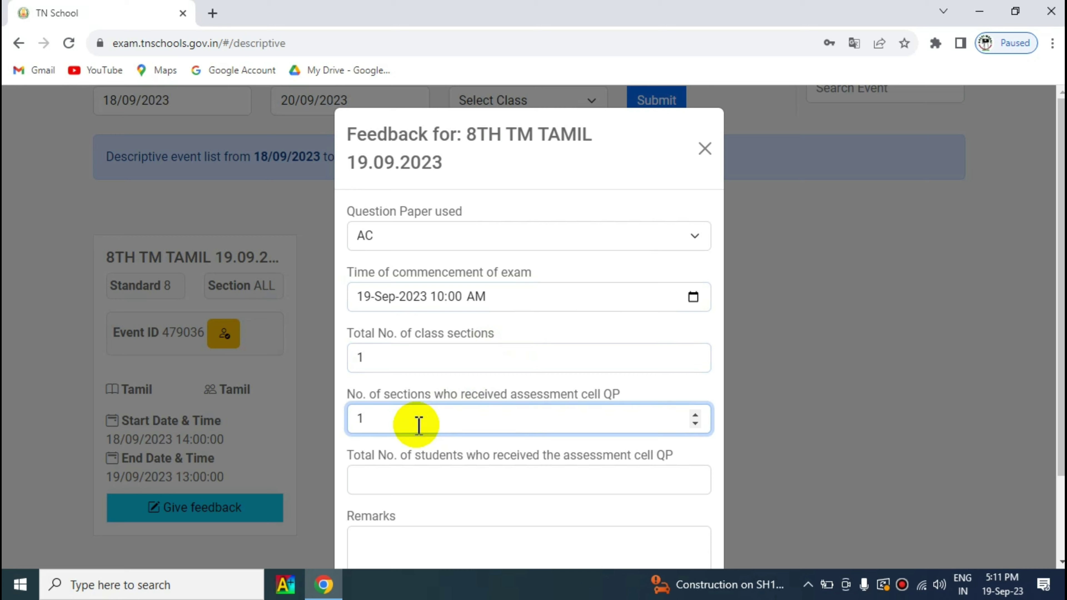
pyautogui.click(394, 480)
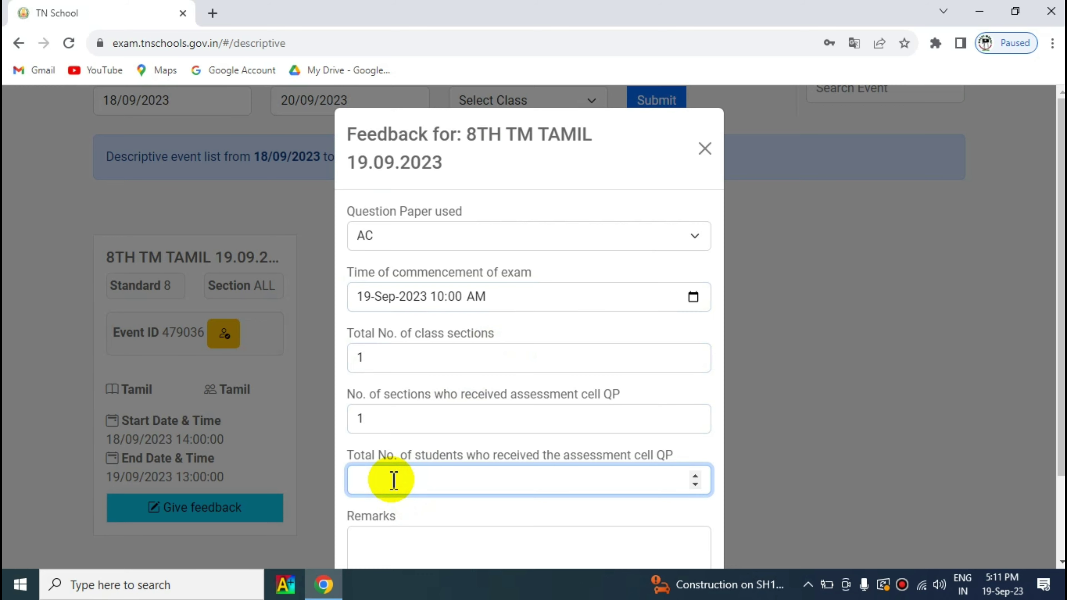
pyautogui.write('12')
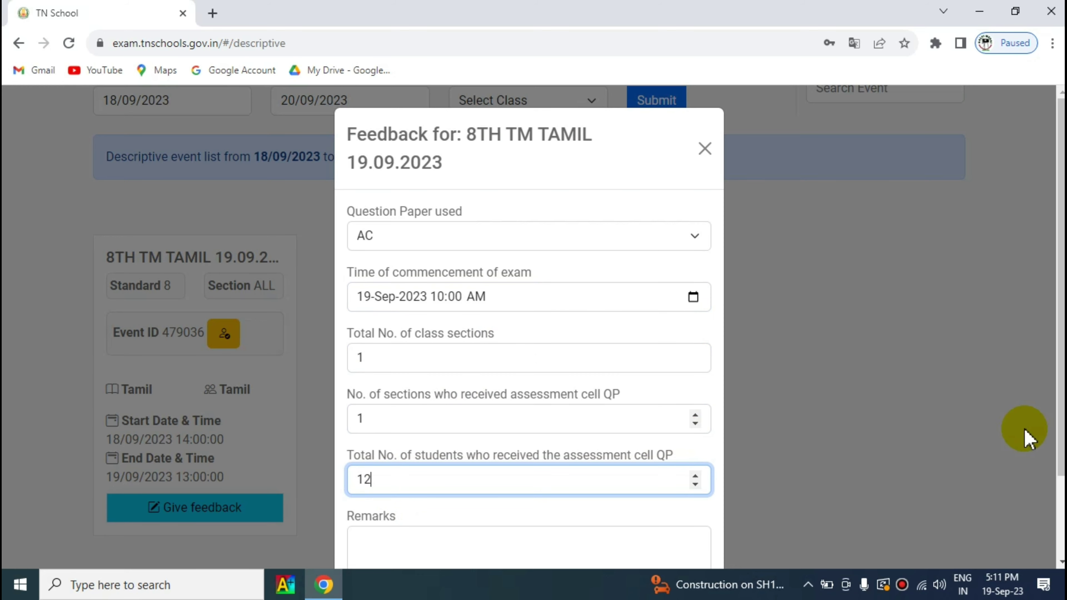
# Enter the remark "QP DOWNLOADED SUCCESSFULLY" and submit the 8th standard Tamil feedback.
pyautogui.scroll(-2, 563, 456)
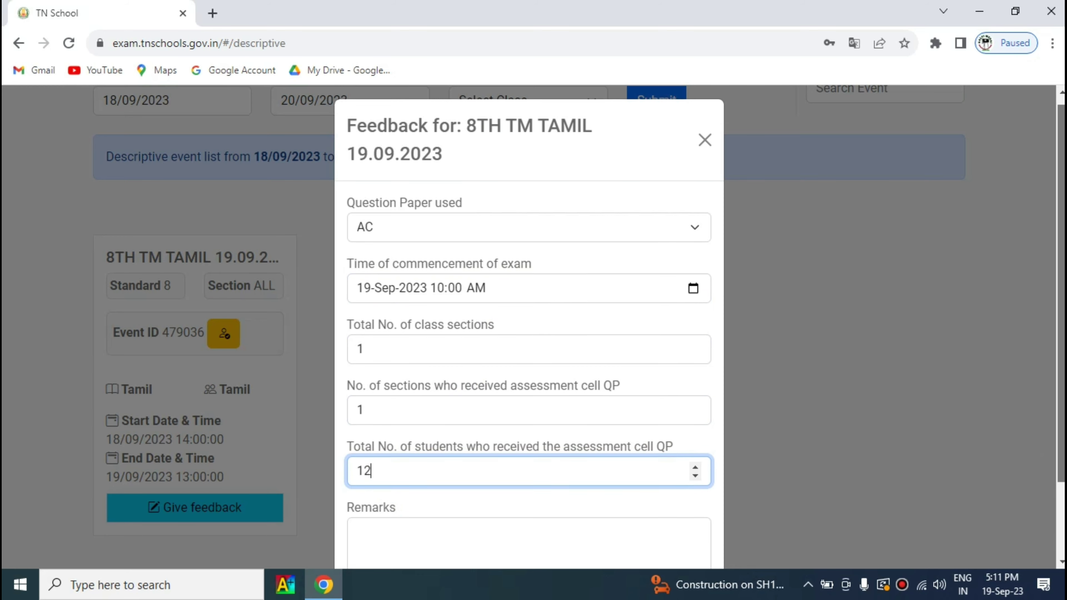
pyautogui.click(434, 473)
pyautogui.write('QP DOWNLOADED SUCCESSFULLY')
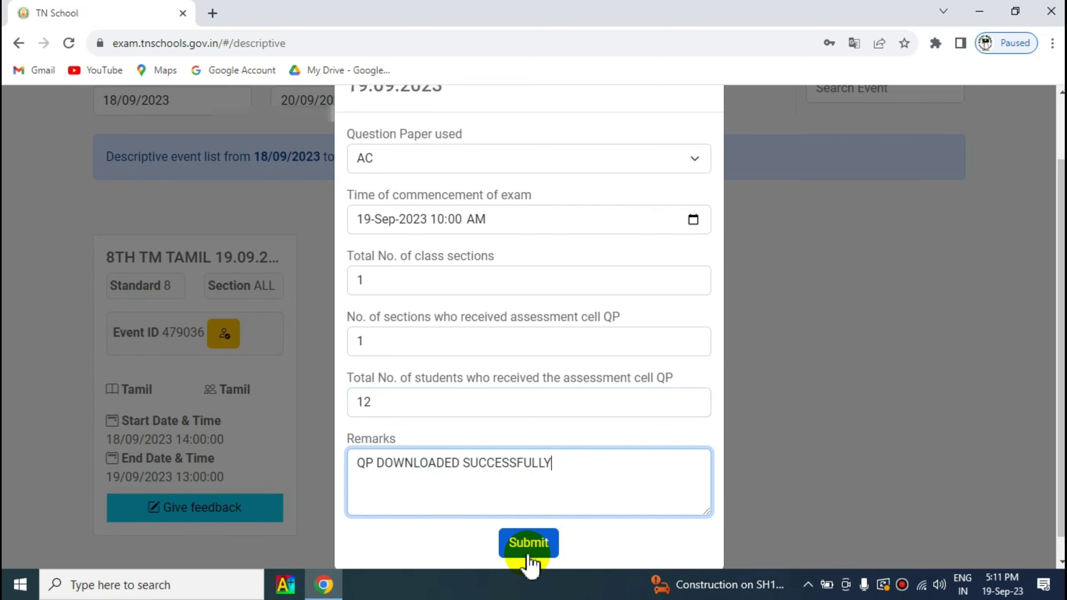
pyautogui.click(528, 545)
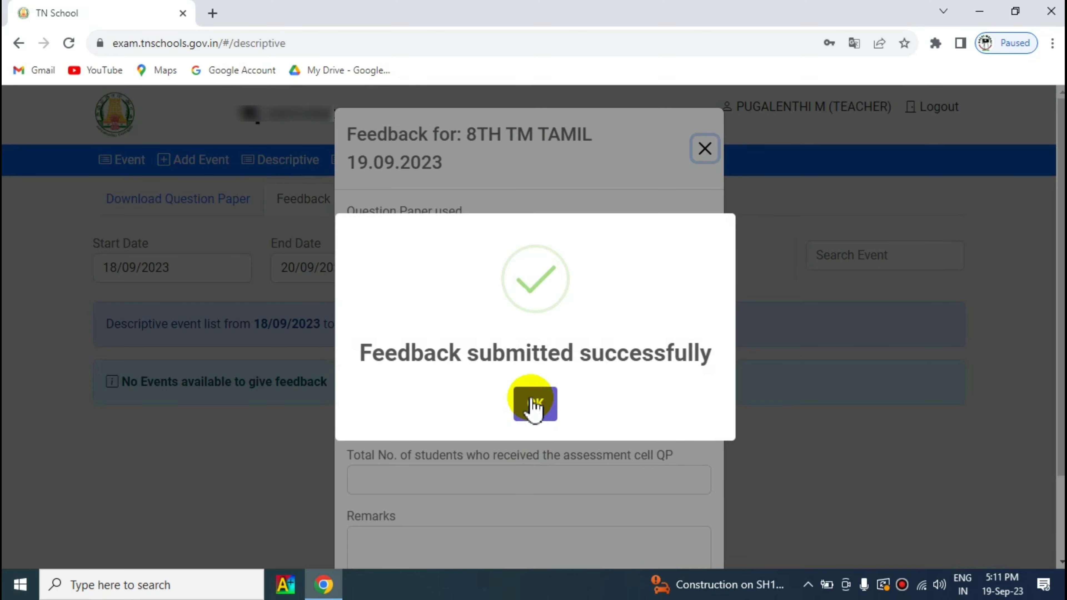
pyautogui.click(532, 404)
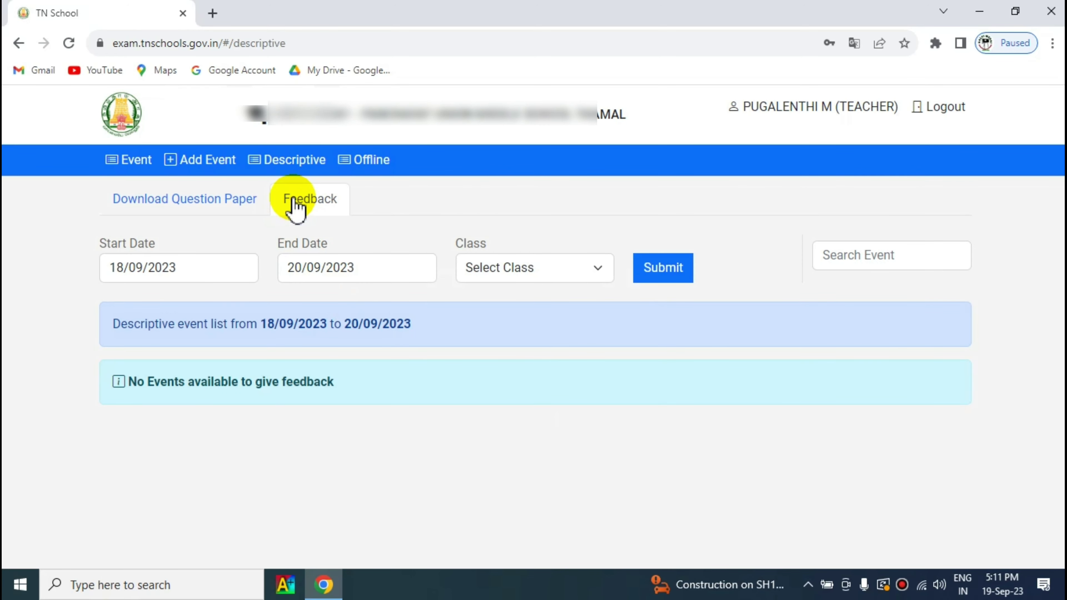